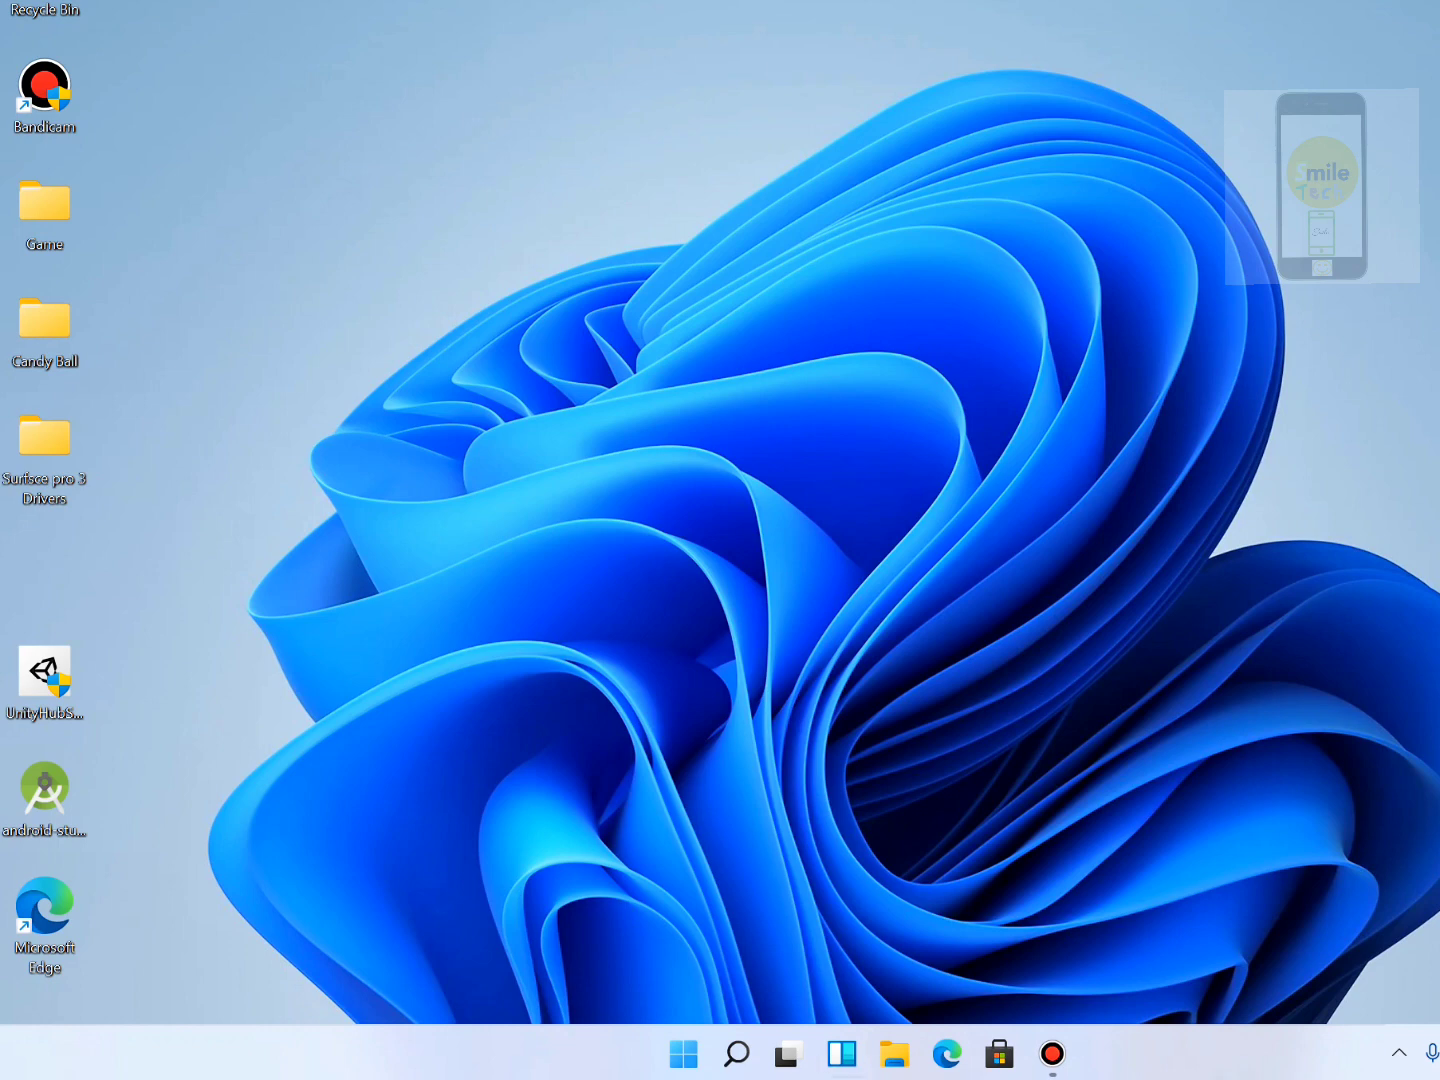
Search Windows for dxdiag and launch the DirectX Diagnostic Tool
{"action": "left_click", "coordinate": [736, 1053]}
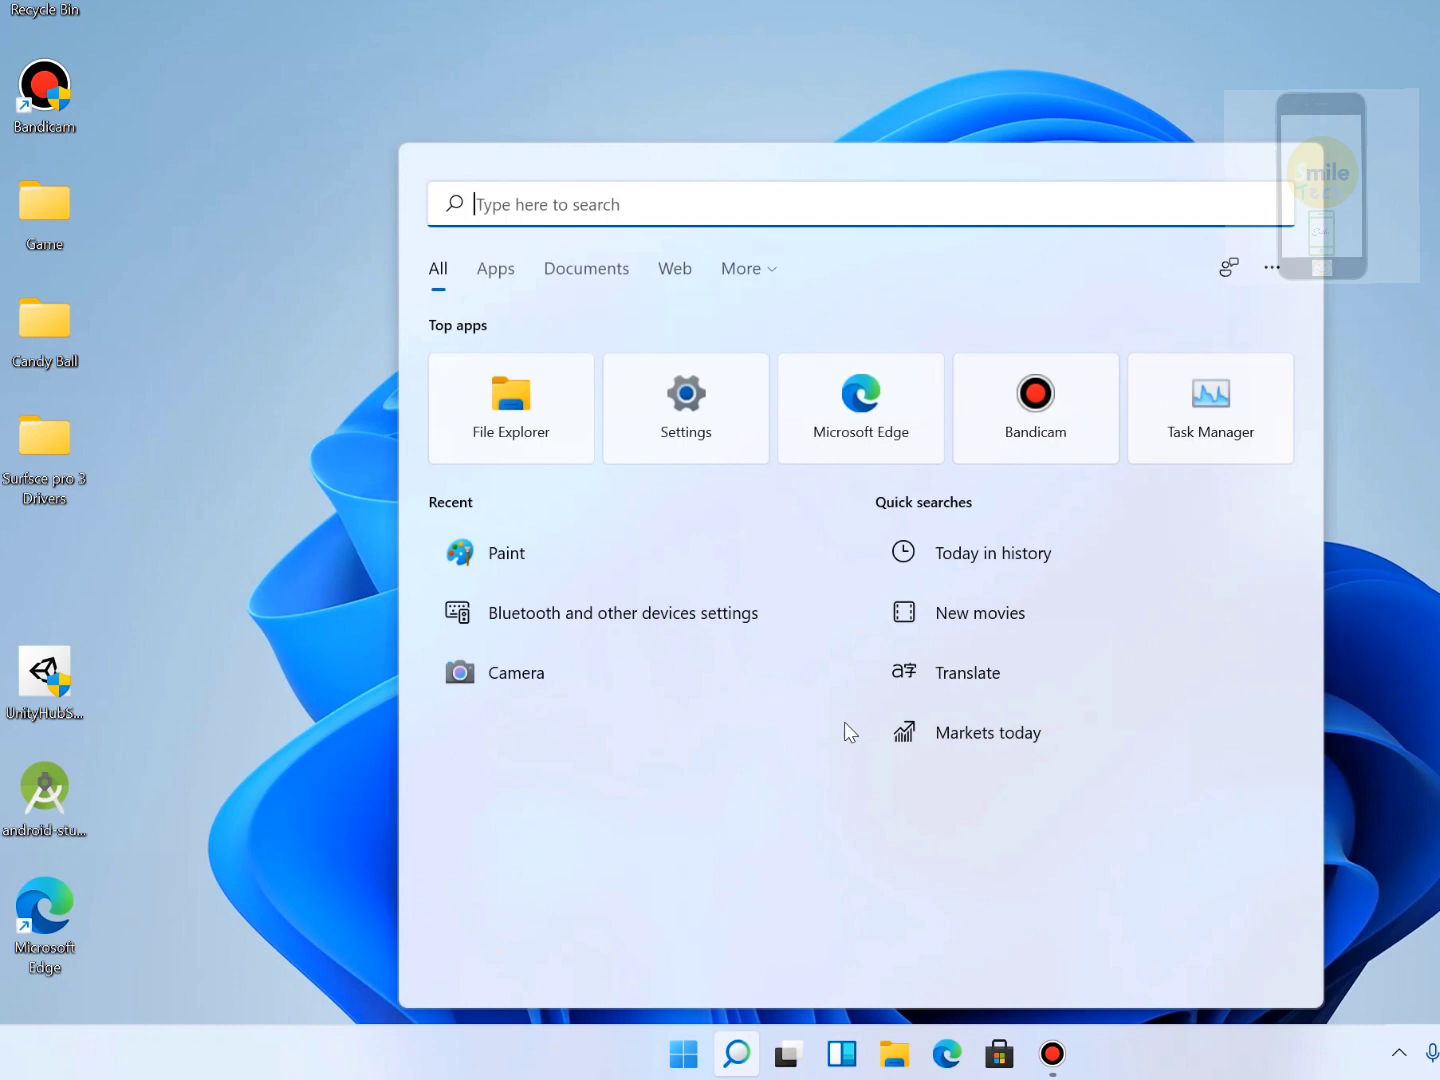
{"action": "type", "text": "dxdi"}
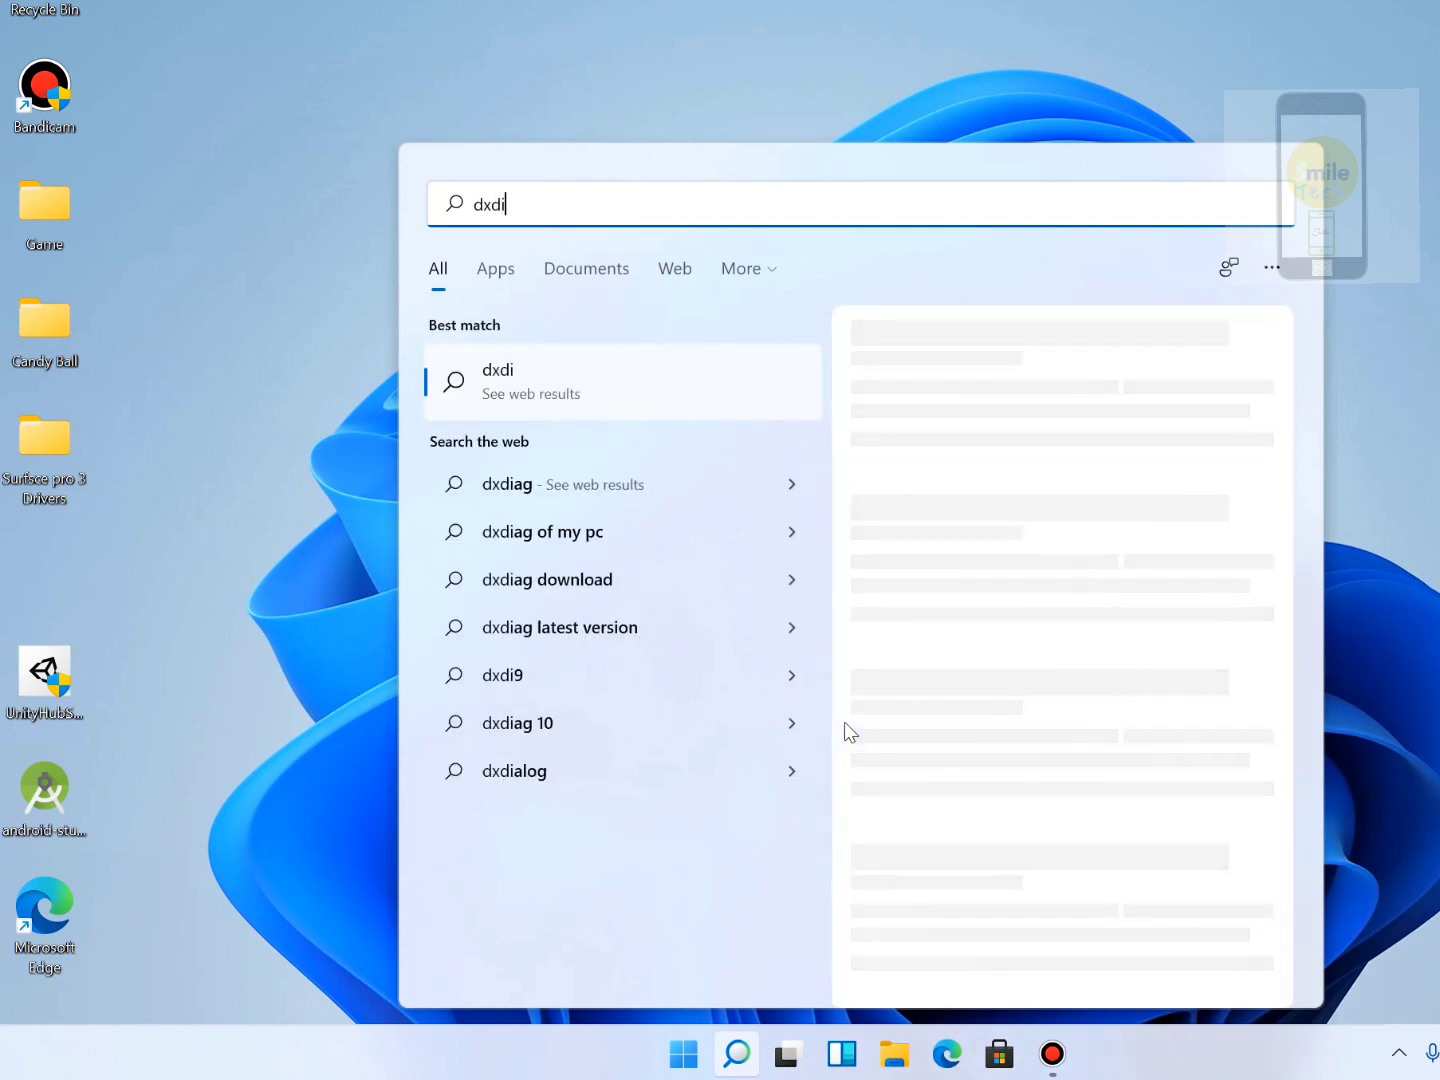
{"action": "type", "text": "ag"}
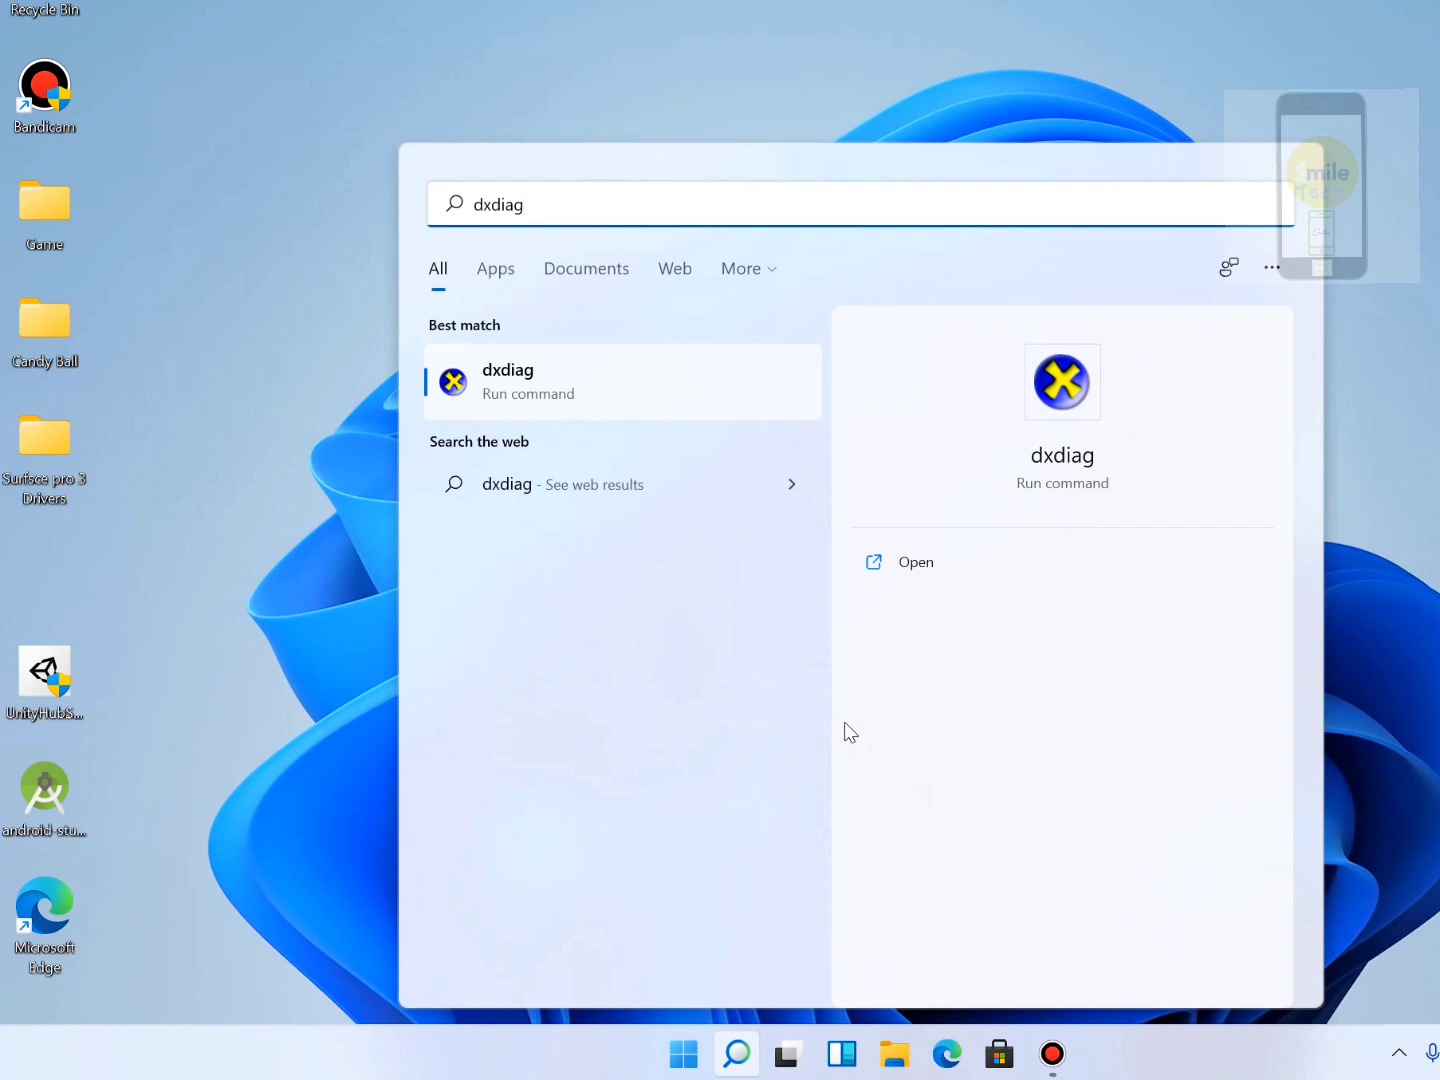
{"action": "left_click", "coordinate": [534, 385]}
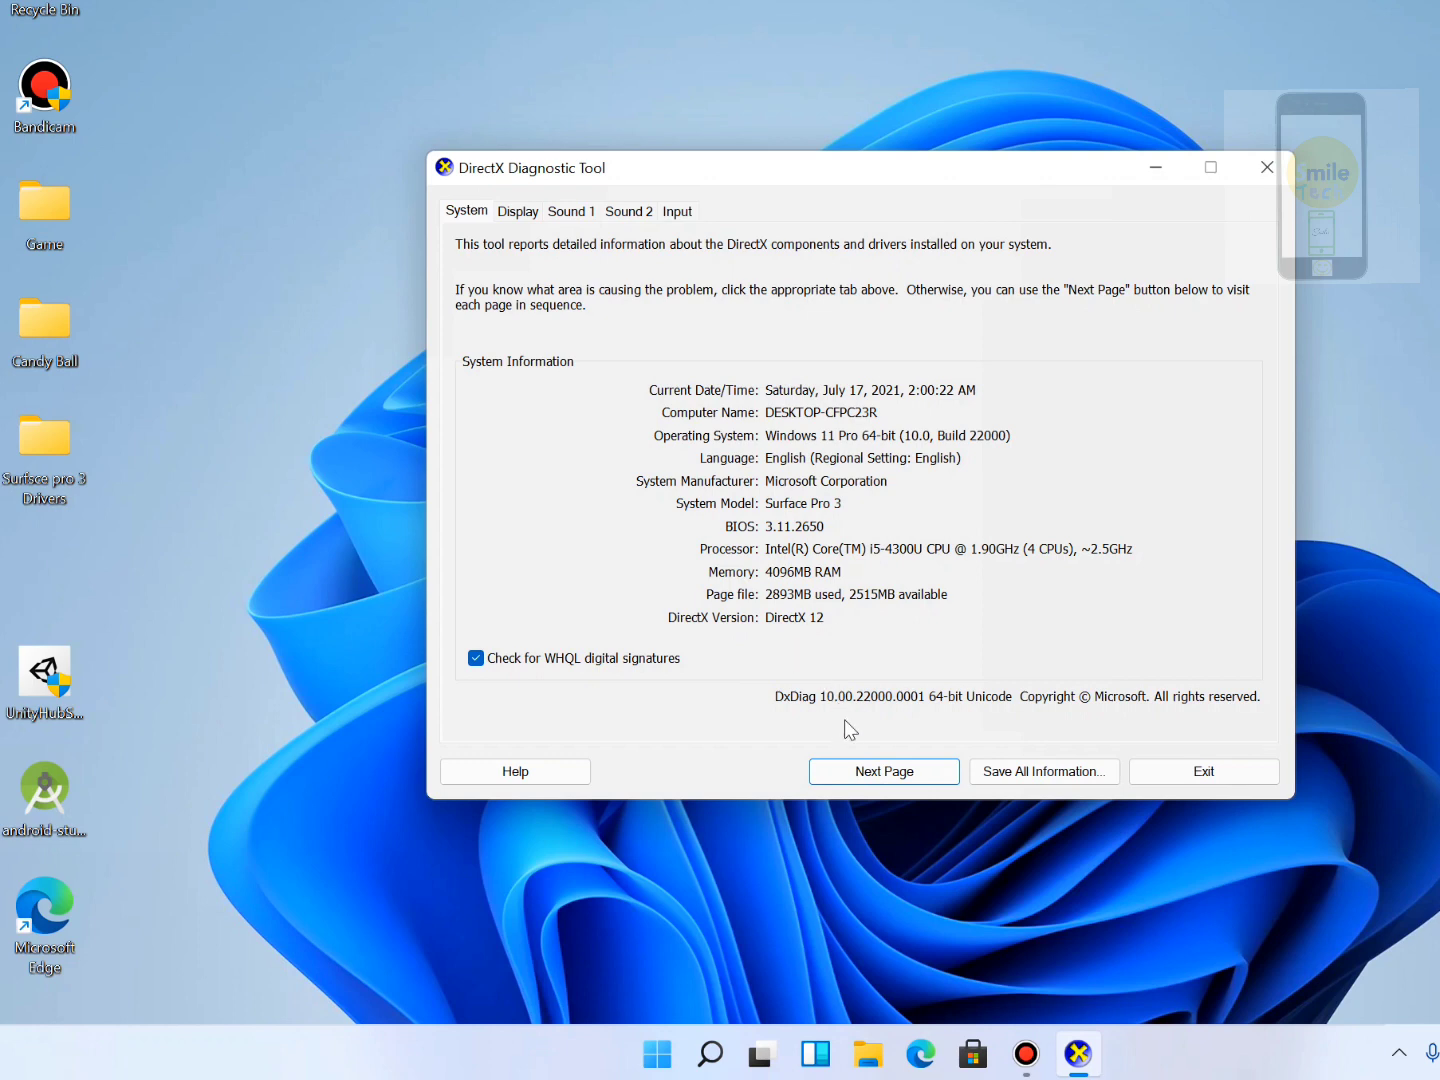
Review the display and system information in the DirectX Diagnostic Tool, then exit it
{"action": "left_click", "coordinate": [855, 774]}
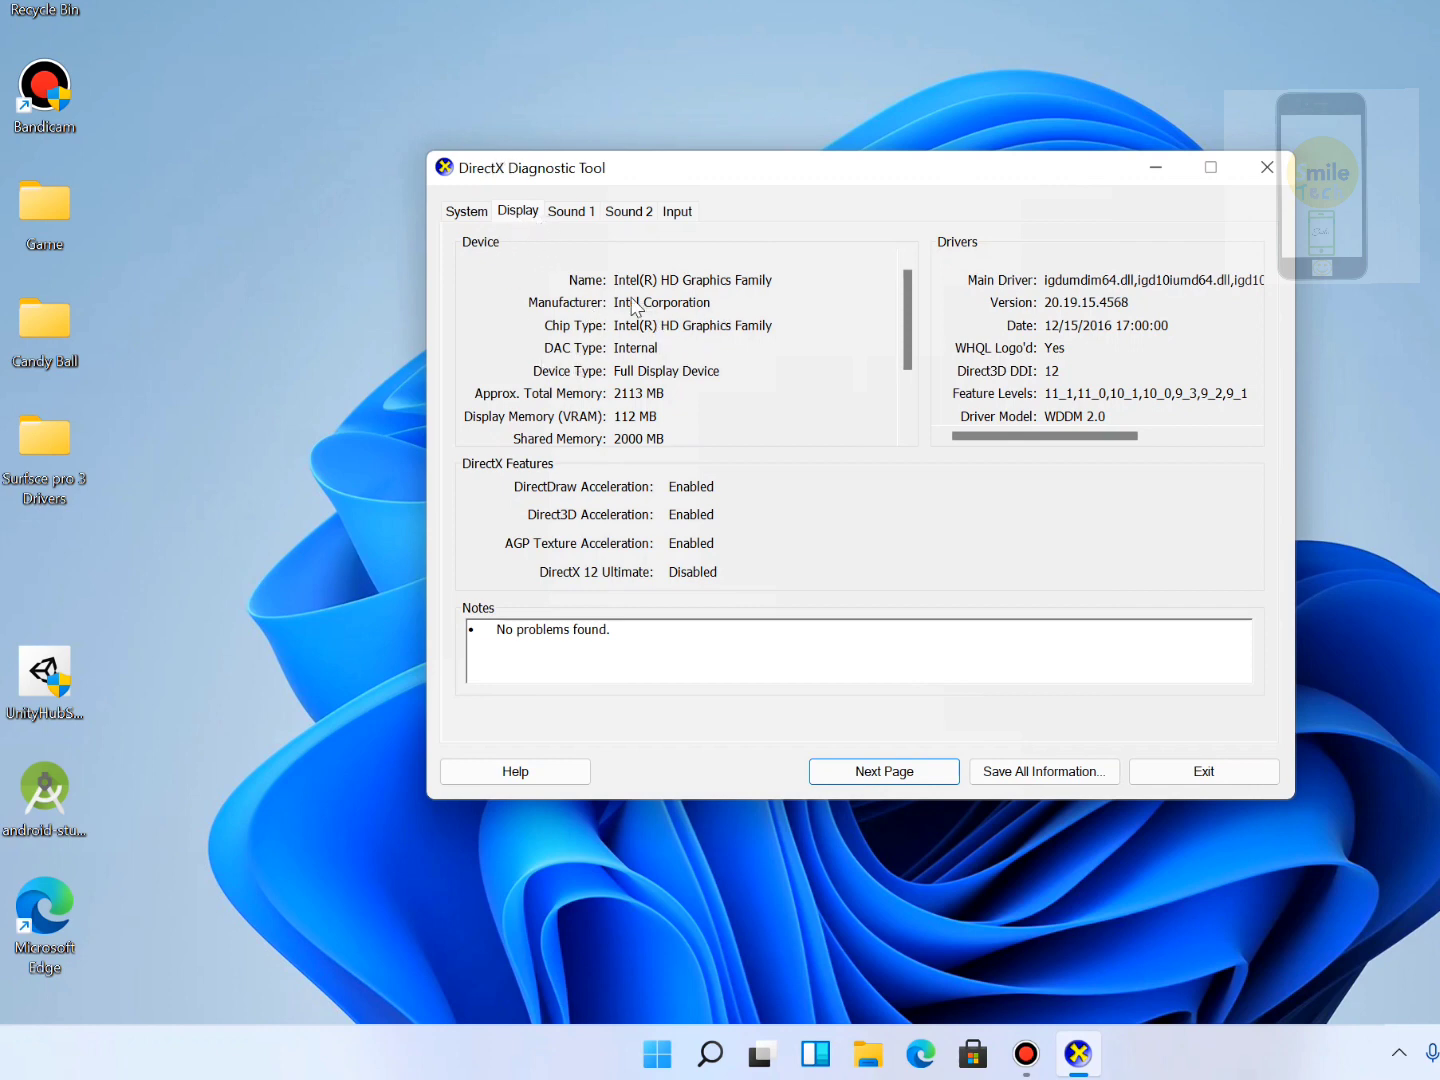
{"action": "left_click", "coordinate": [468, 211]}
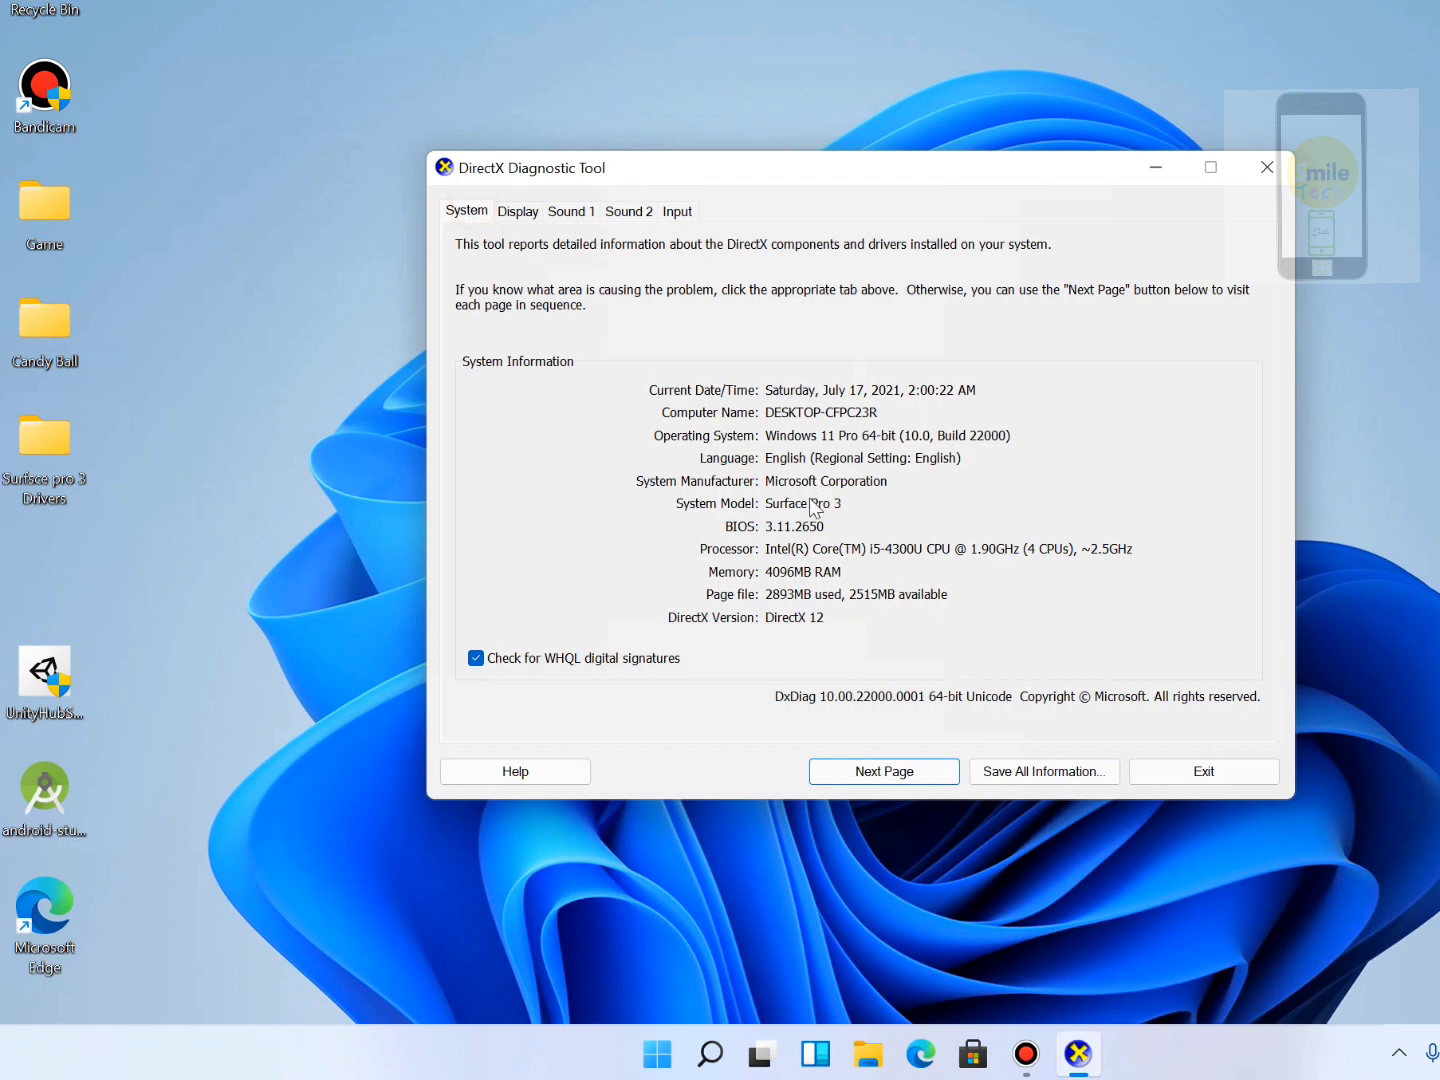
{"action": "left_click", "coordinate": [514, 213]}
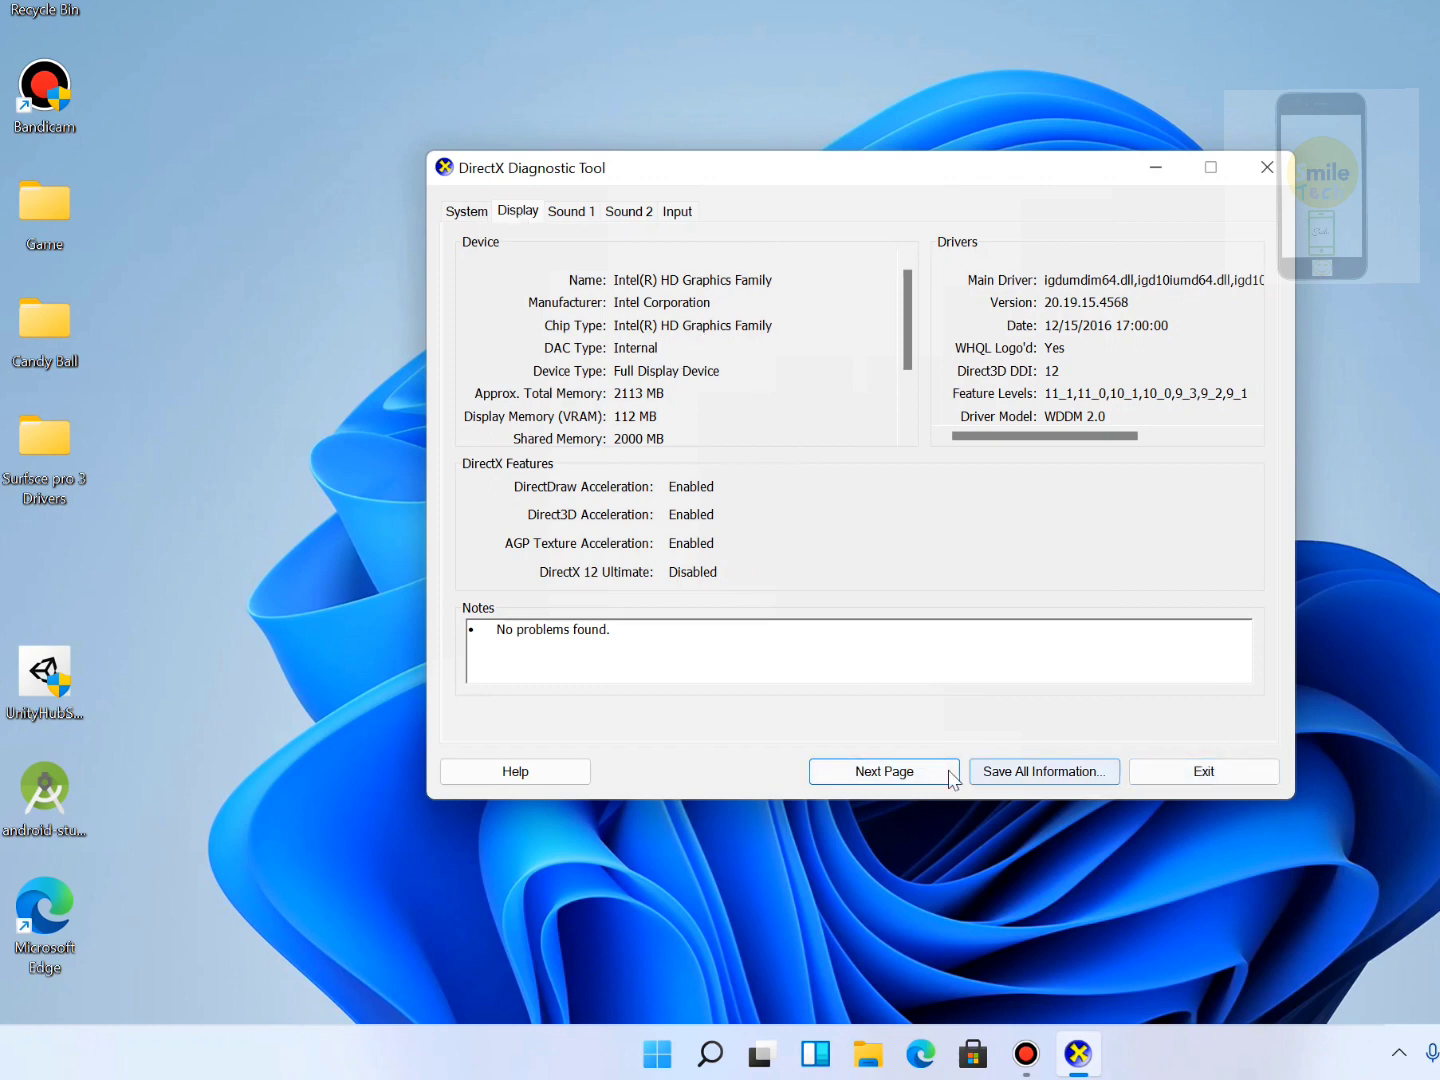
{"action": "left_click", "coordinate": [1185, 770]}
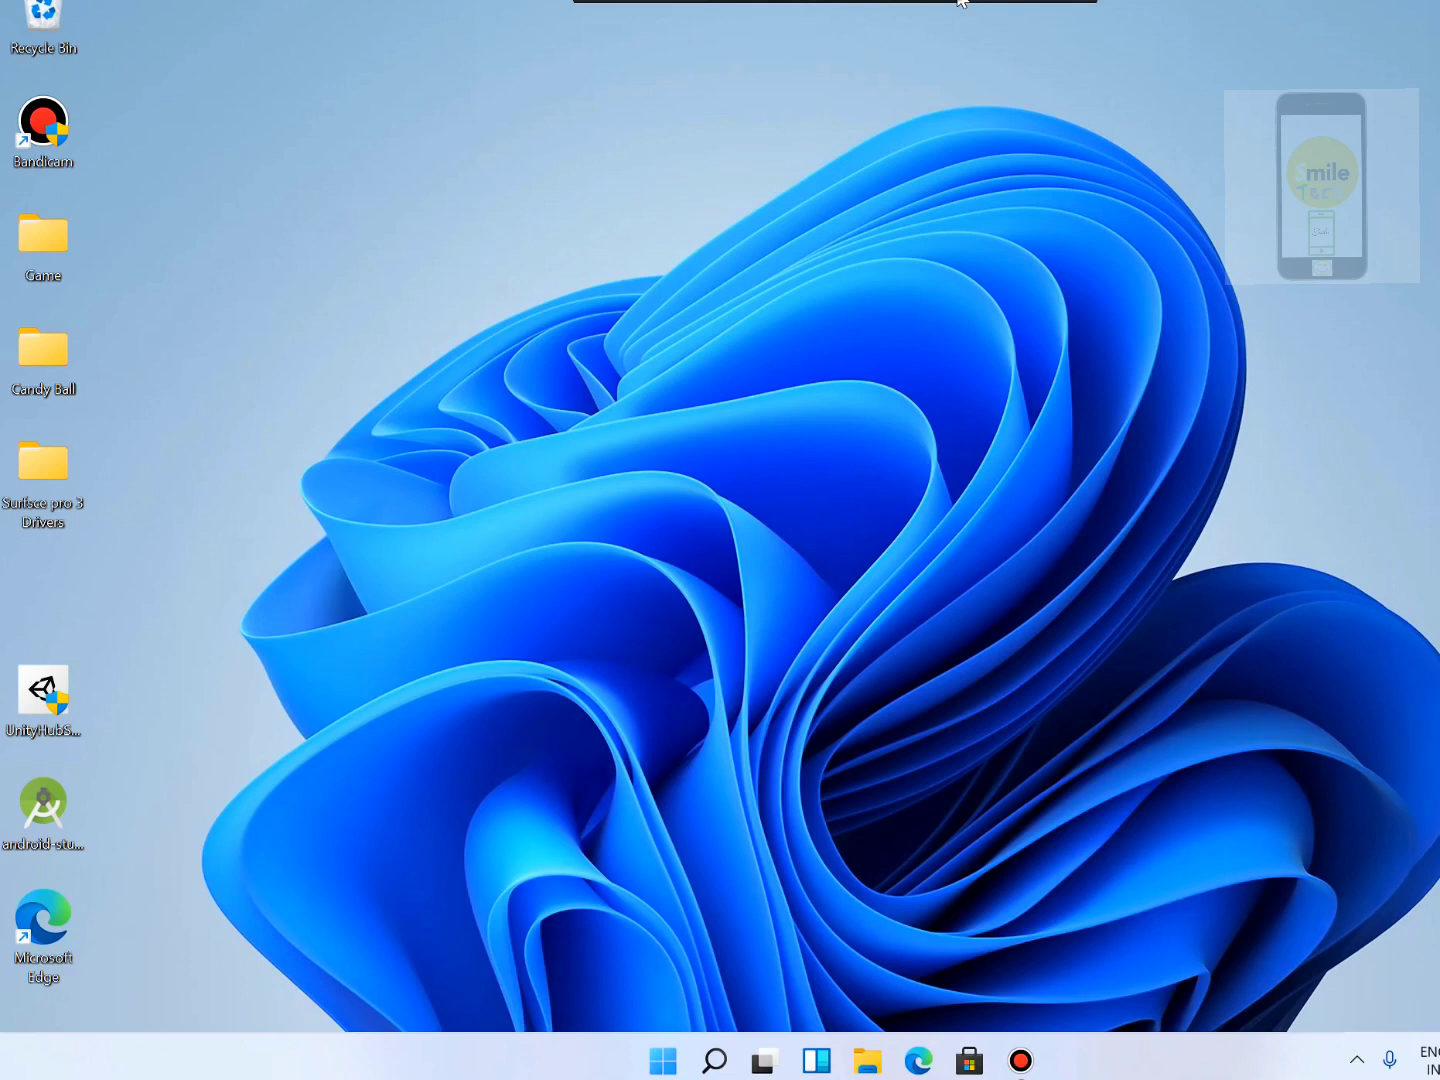
Switch to Microsoft Edge and search the web for directx
{"action": "left_click", "coordinate": [918, 1060]}
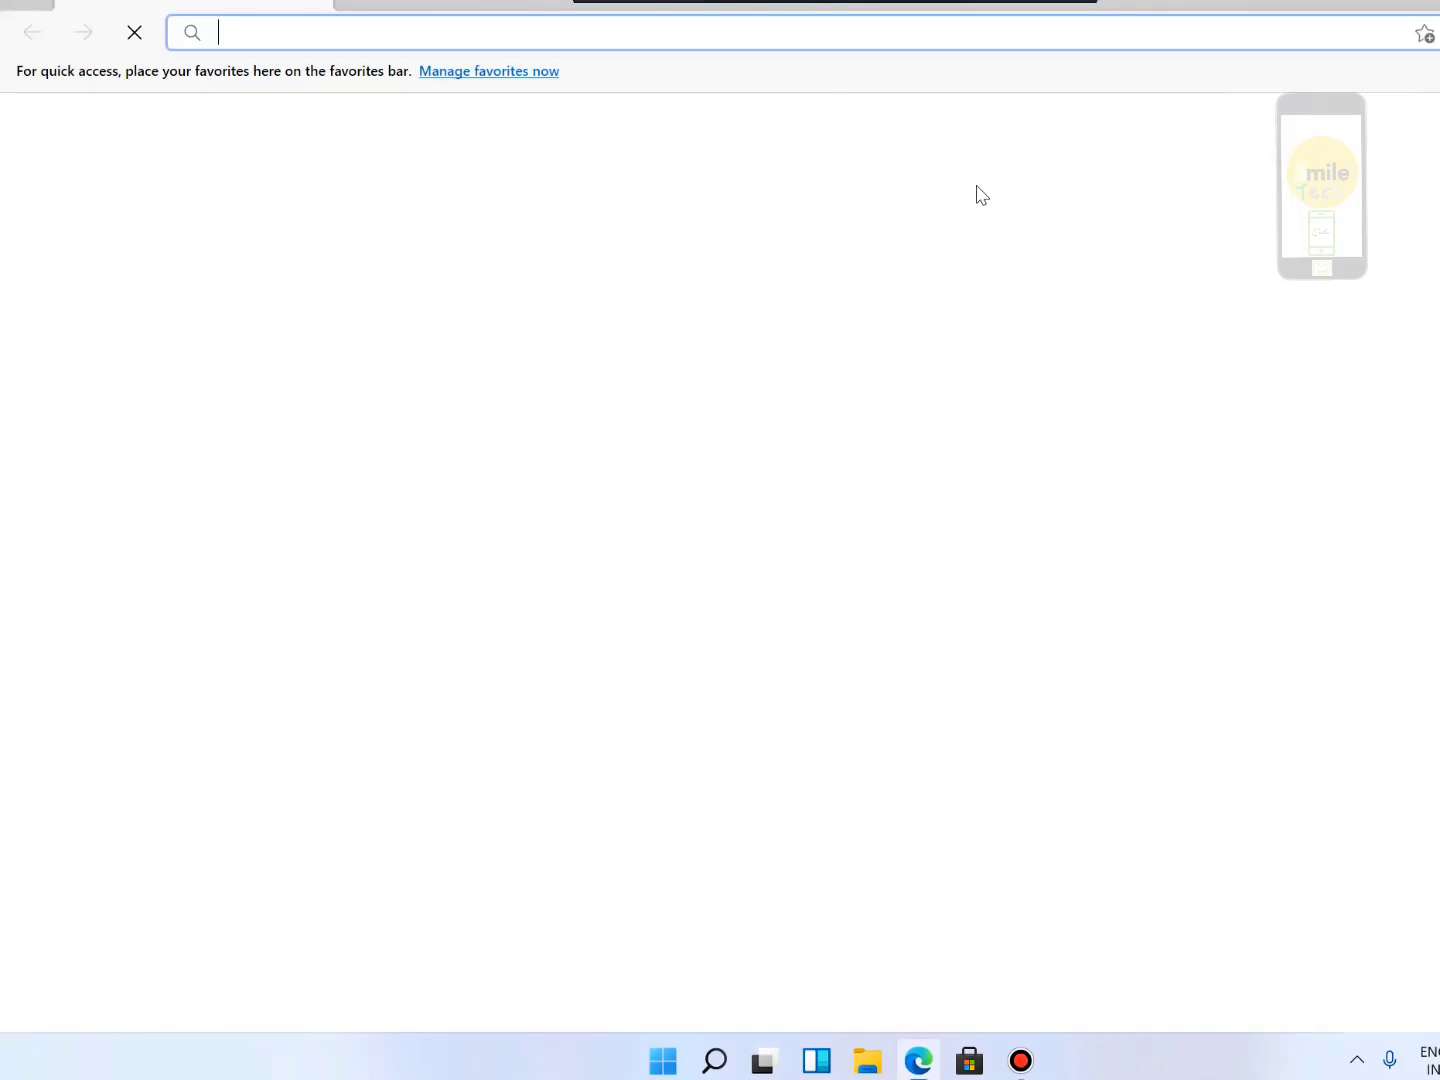
{"action": "left_click", "coordinate": [444, 31]}
{"action": "type", "text": "direct"}
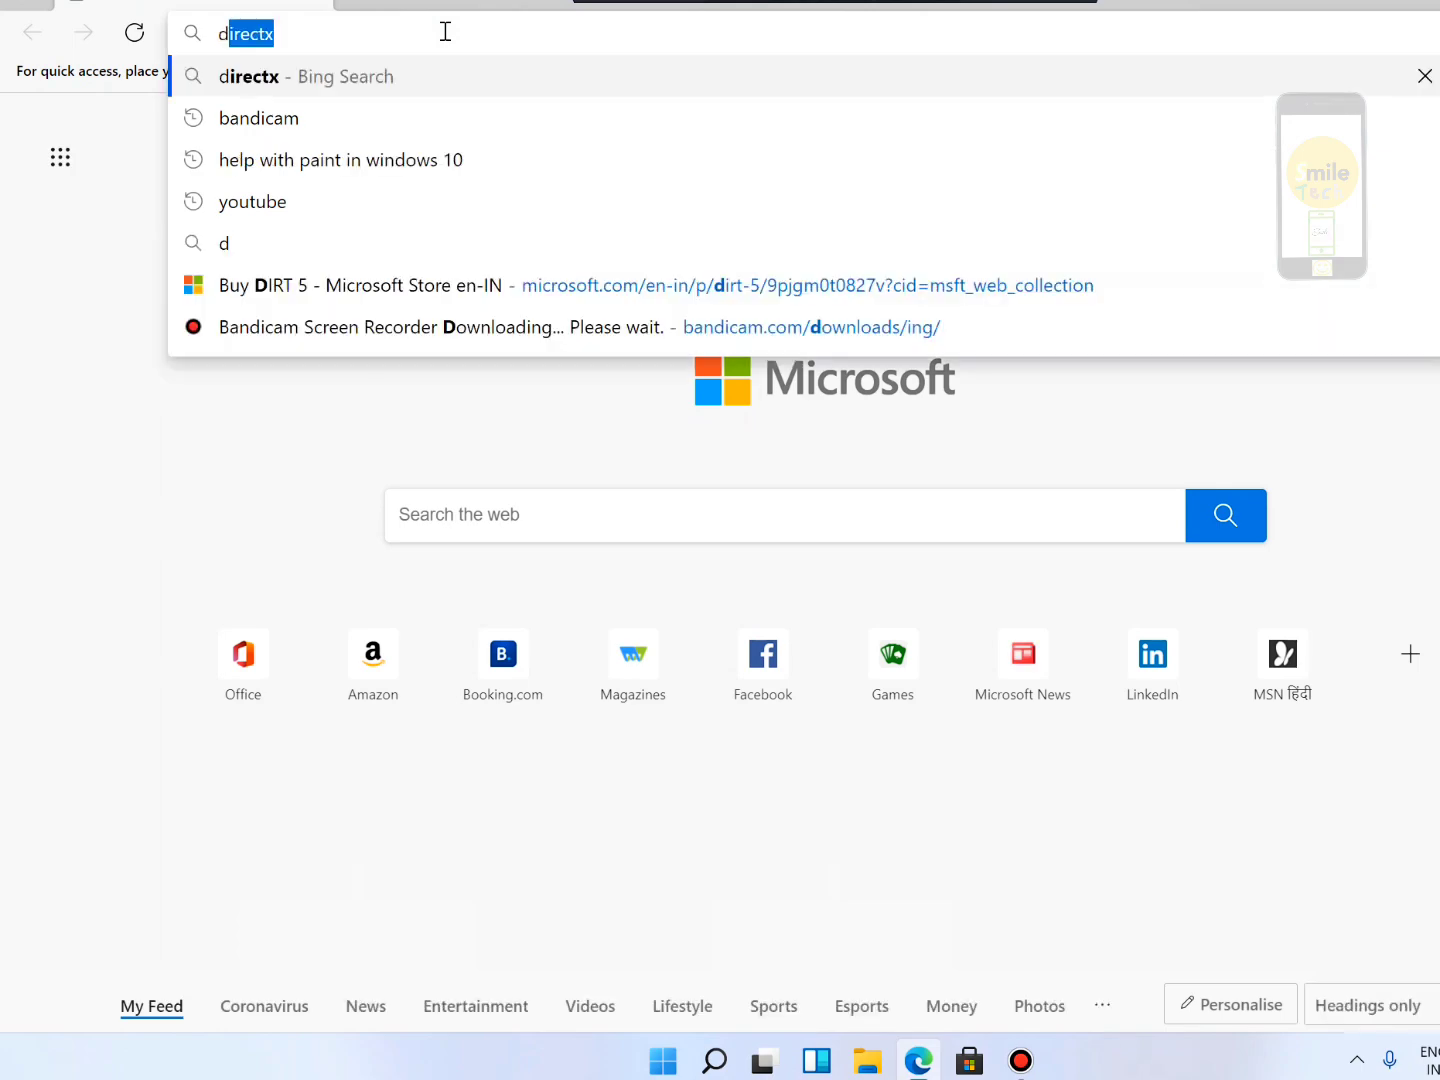
{"action": "type", "text": "x"}
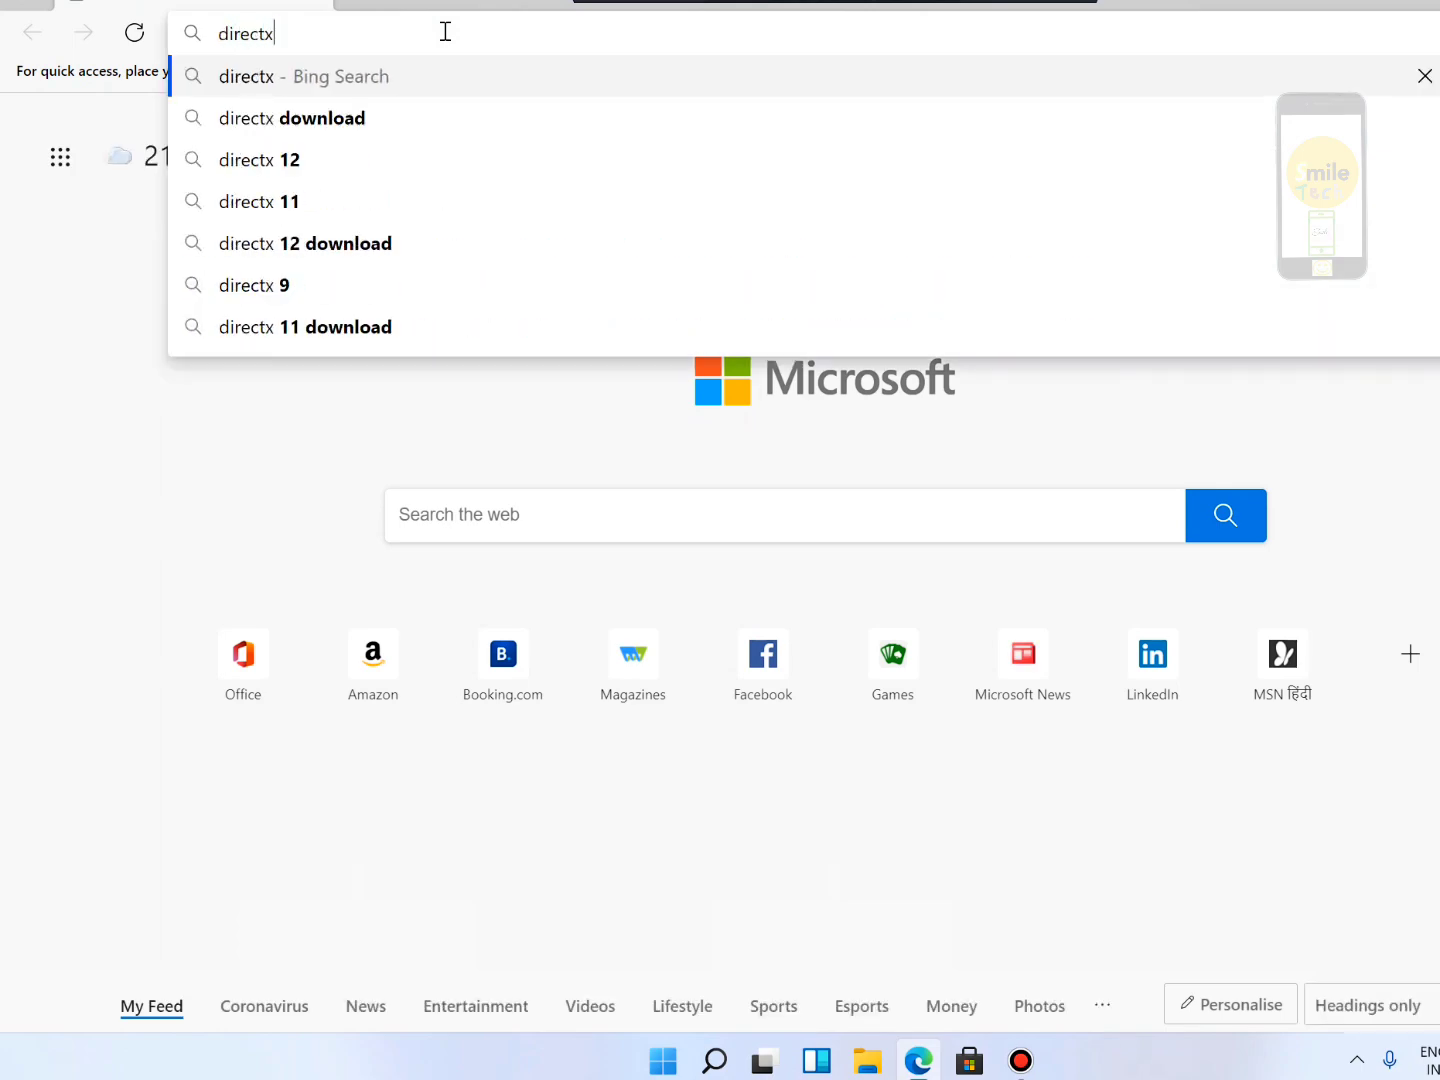
{"action": "key", "text": "Return"}
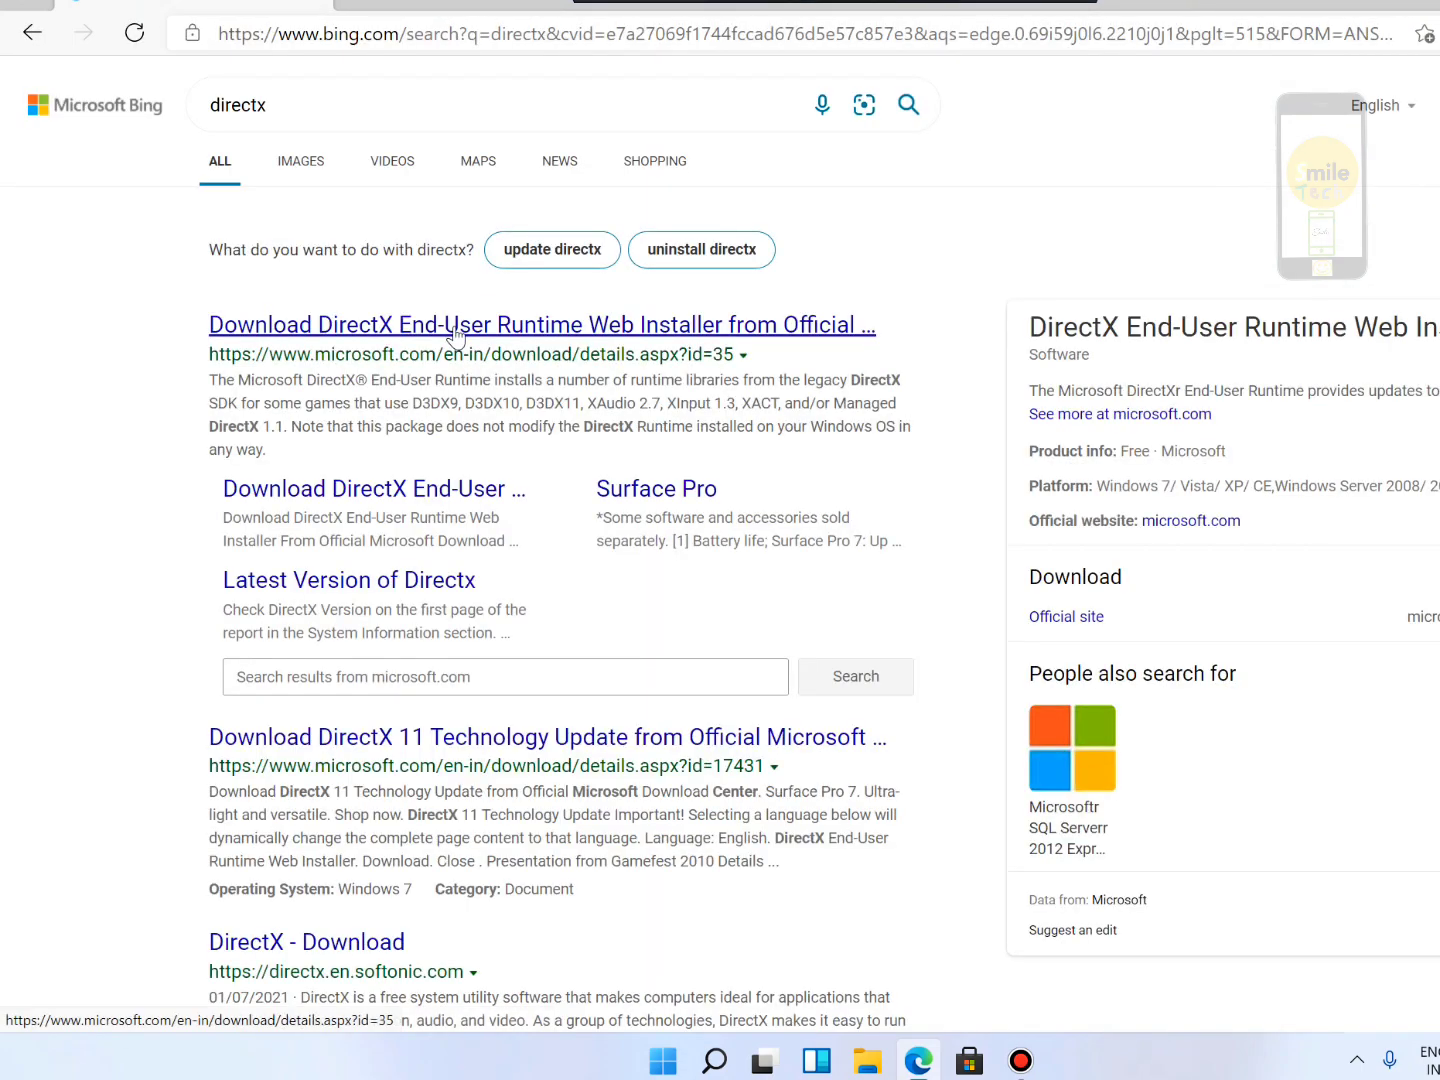
Download the DirectX End-User Runtime Web Installer from Microsoft's official page, launch dxwebsetup.exe, and close the browser
{"action": "left_click", "coordinate": [324, 323]}
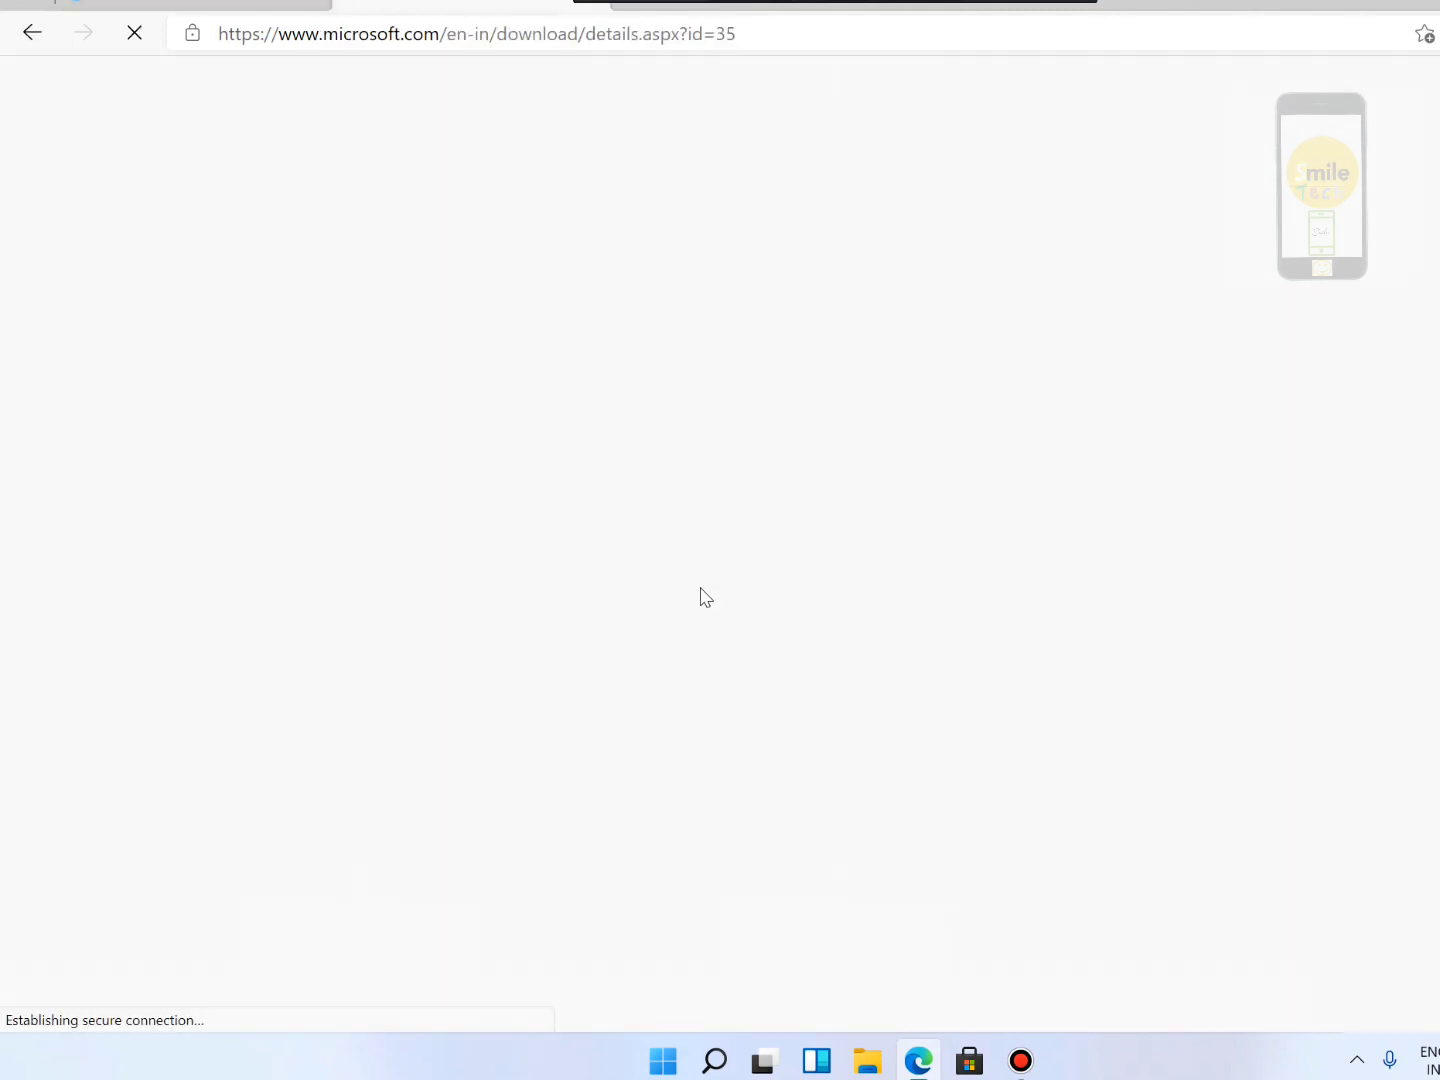
{"action": "scroll", "coordinate": [705, 597], "scroll_direction": "down", "scroll_amount": 5}
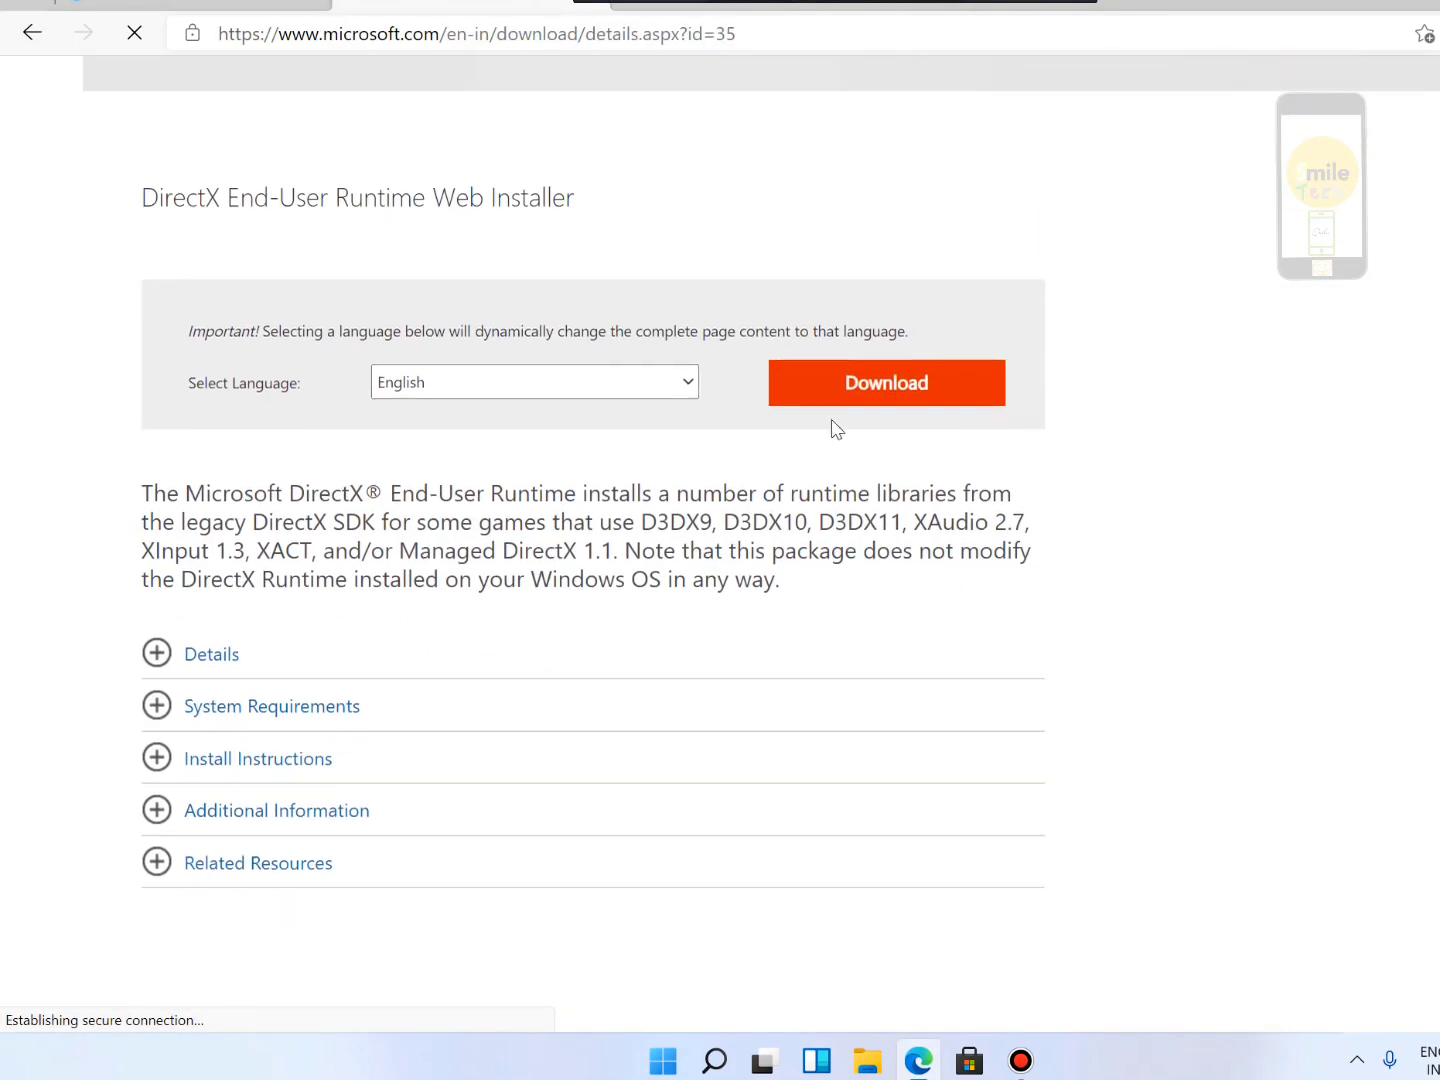
{"action": "left_click", "coordinate": [855, 390]}
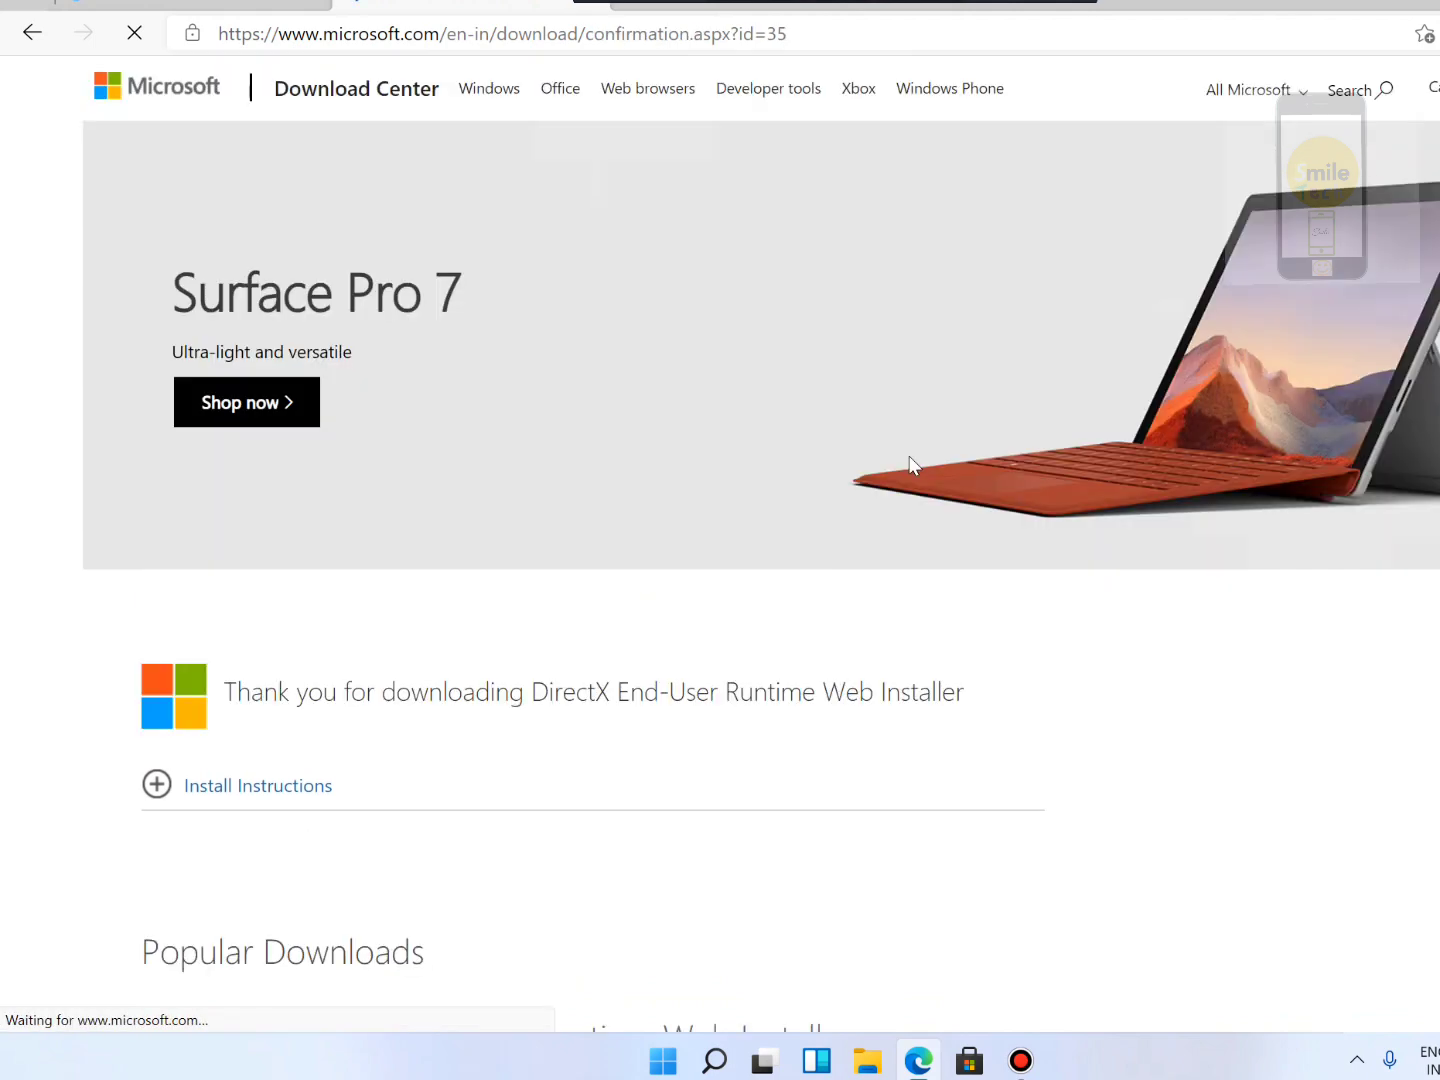
{"action": "scroll", "coordinate": [836, 540], "scroll_direction": "down", "scroll_amount": 10}
{"action": "scroll", "coordinate": [781, 480], "scroll_direction": "up", "scroll_amount": 4}
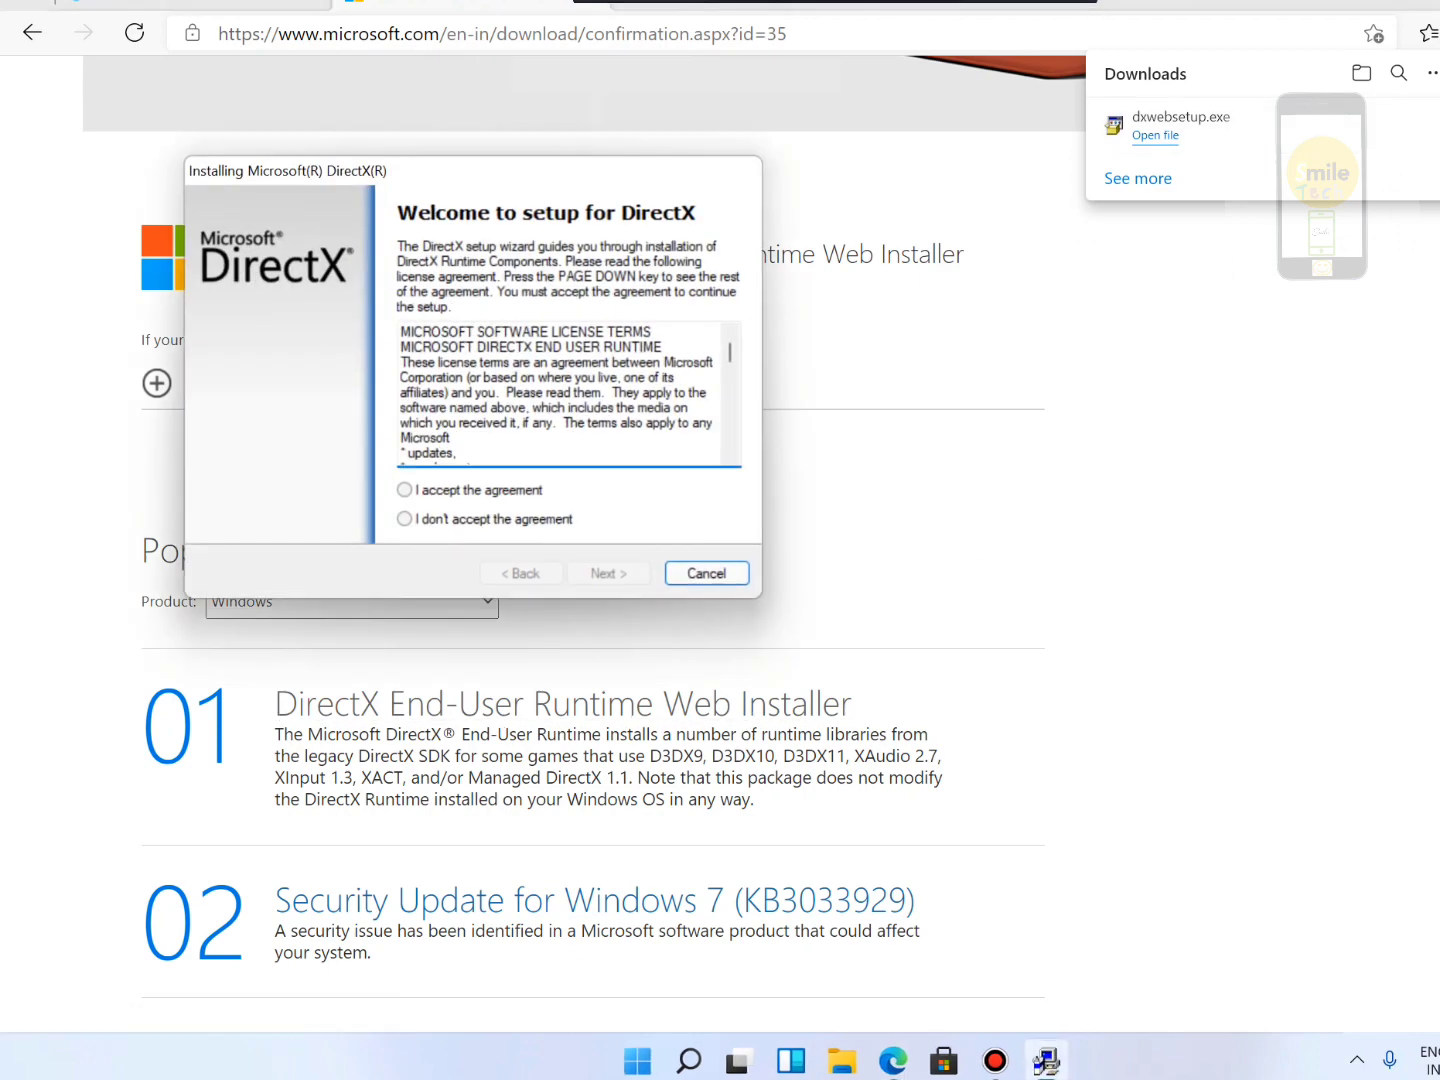
{"action": "left_click", "coordinate": [1438, 2]}
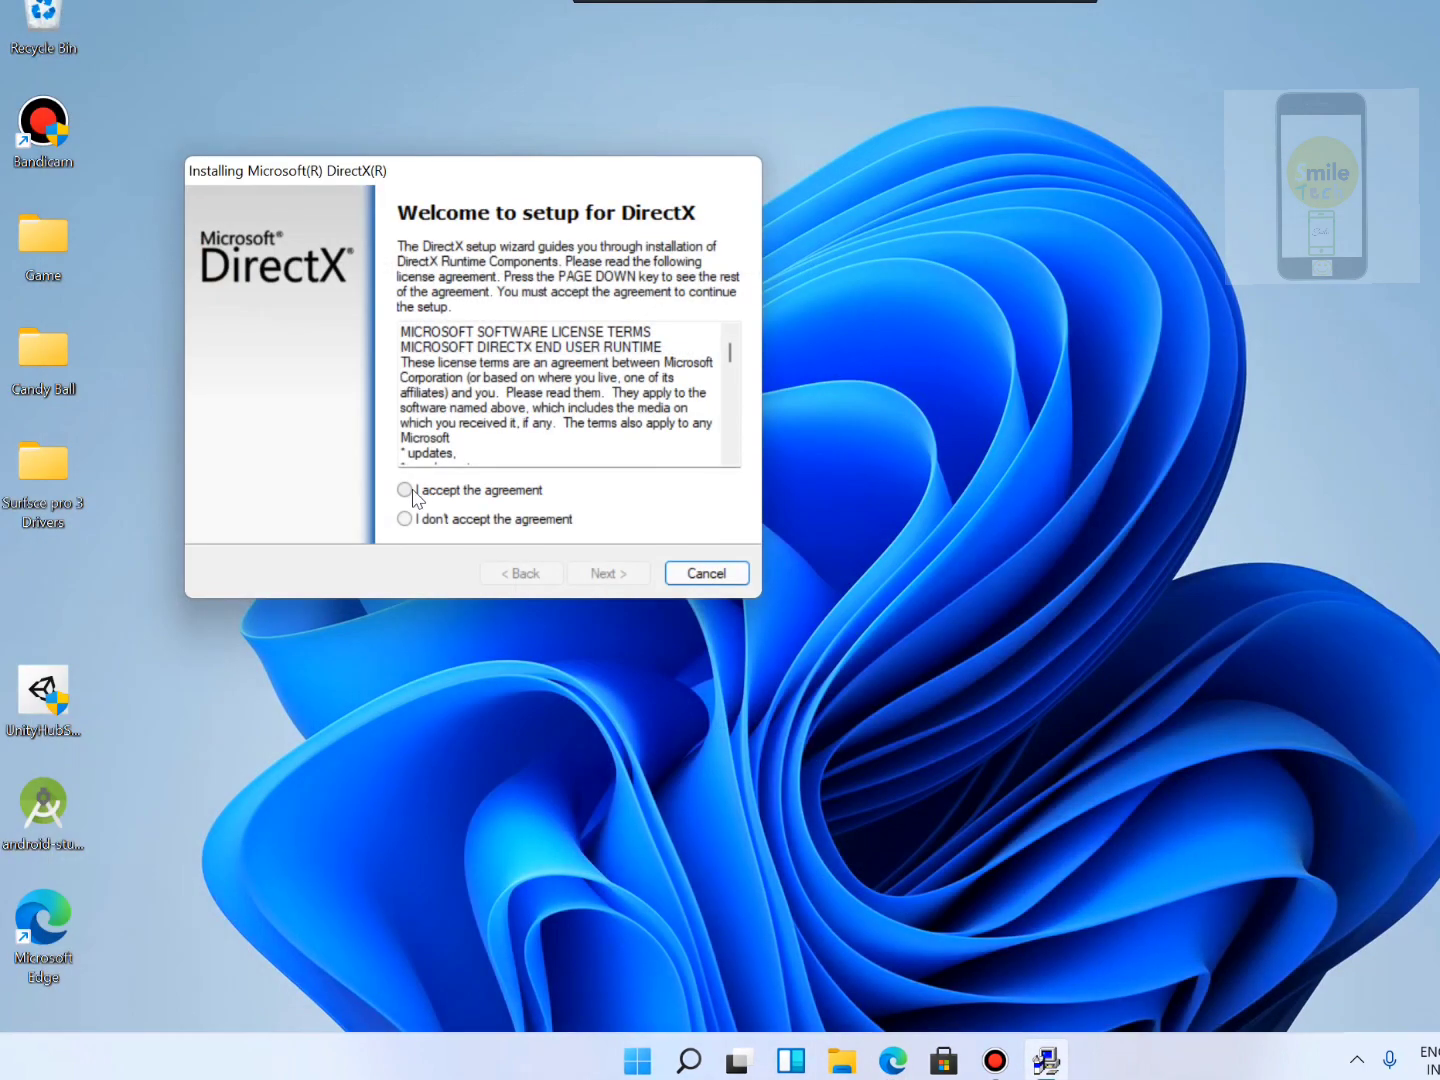
Accept the DirectX setup license agreement and continue without installing the Bing Bar
{"action": "left_click", "coordinate": [413, 491]}
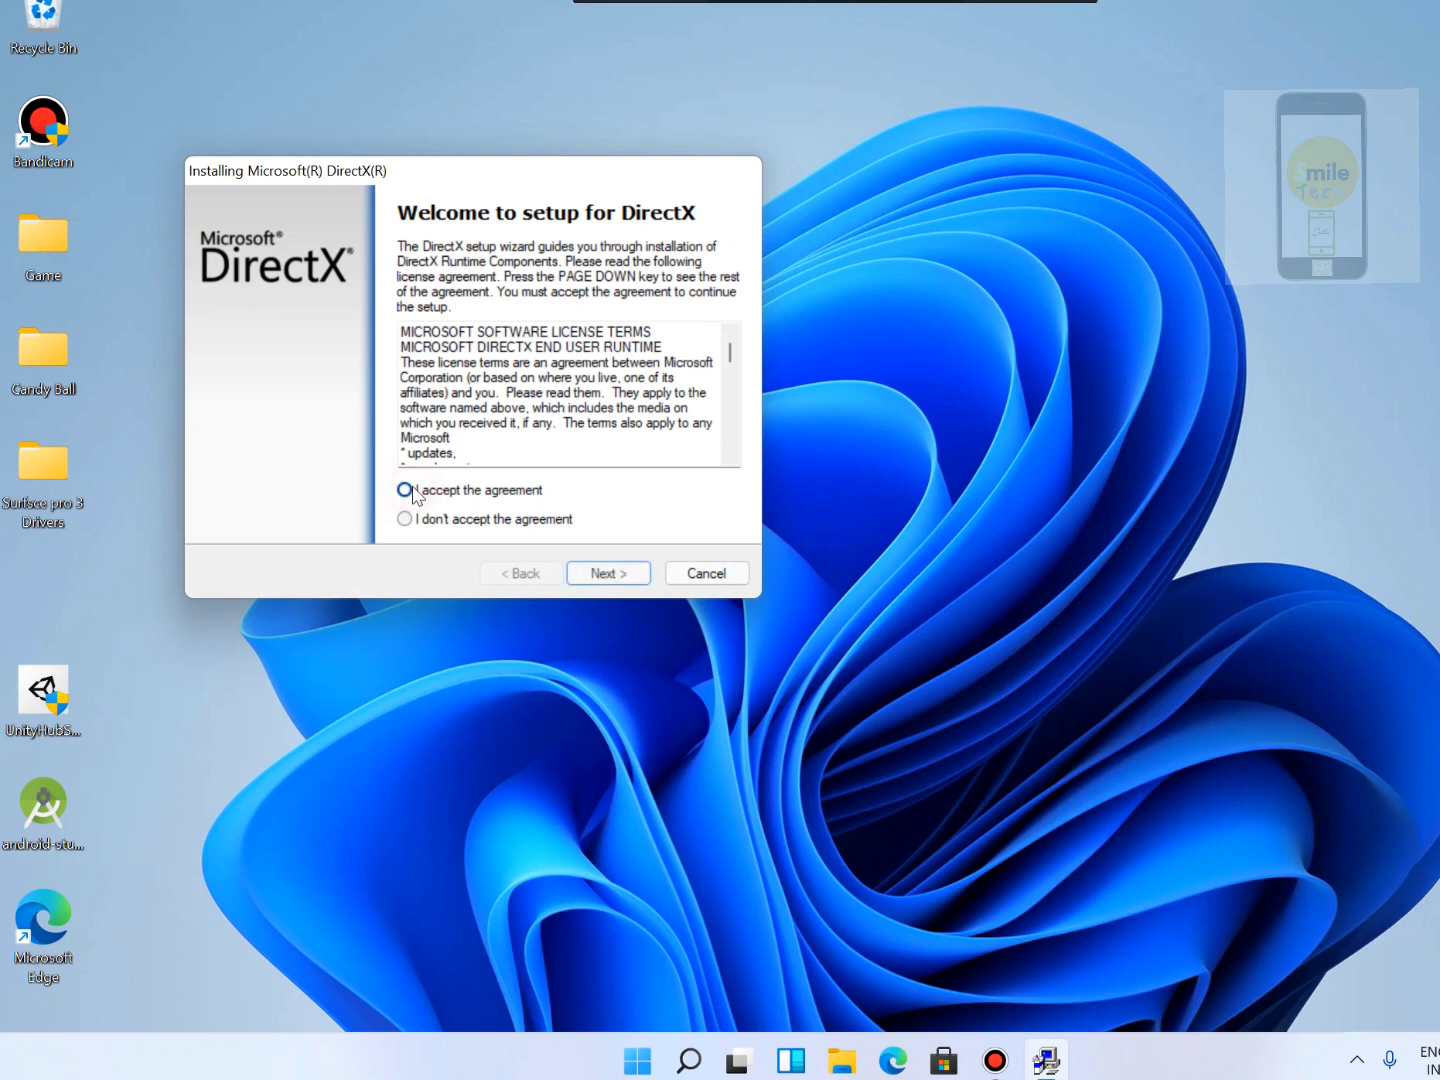
{"action": "left_click", "coordinate": [609, 572]}
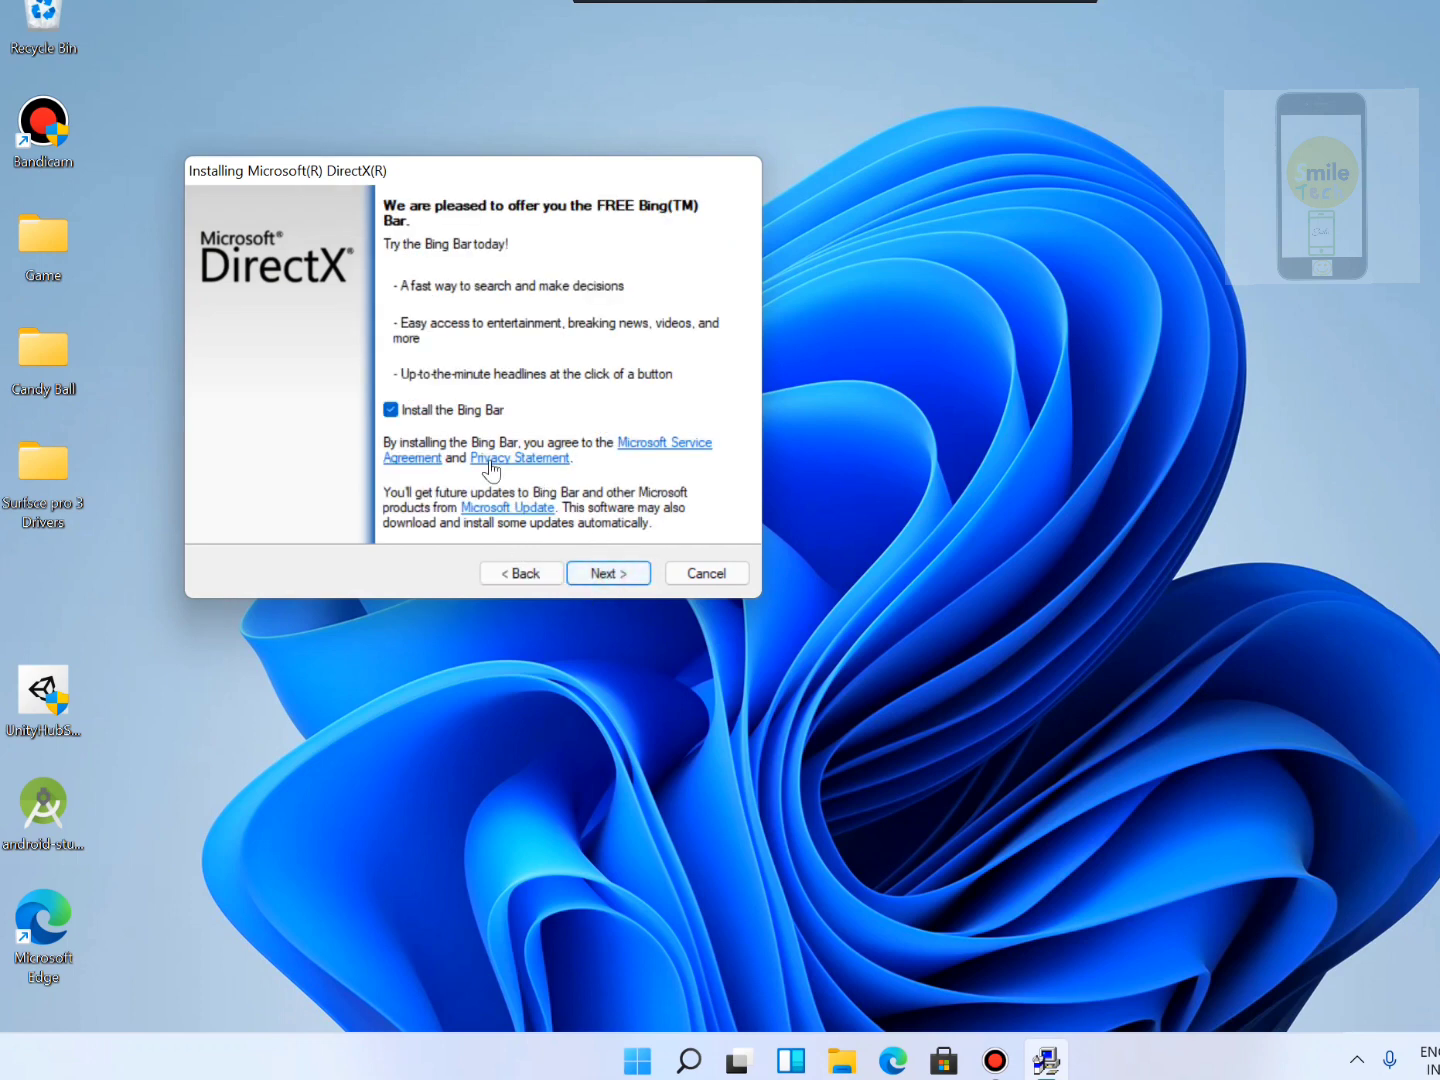
{"action": "left_click", "coordinate": [394, 412]}
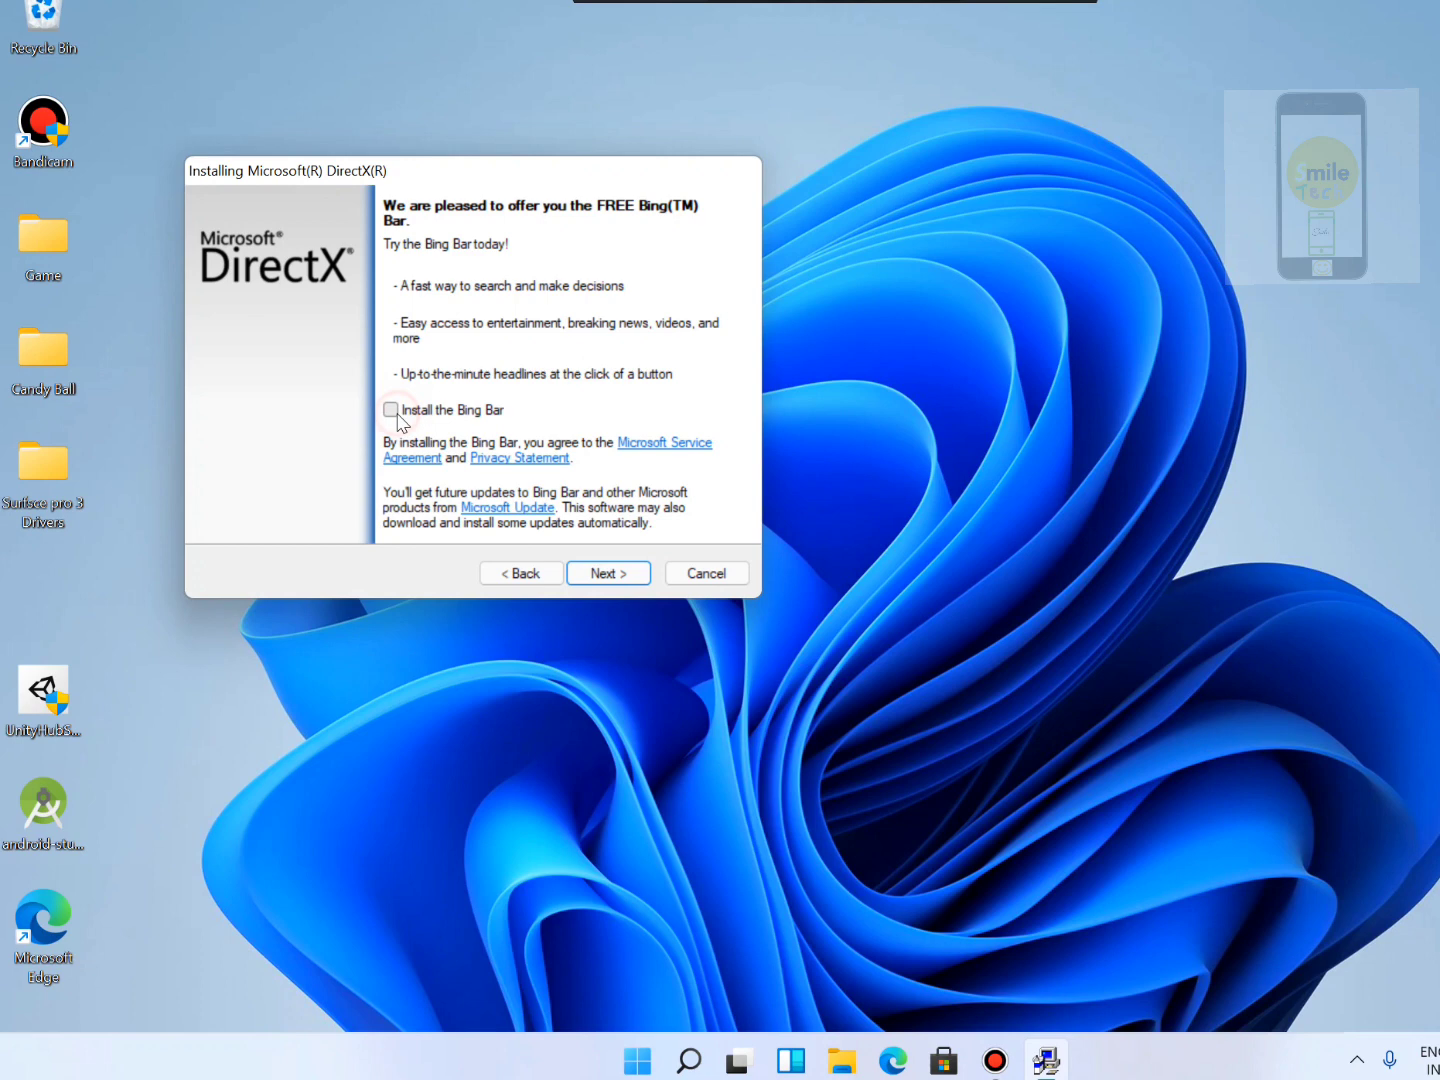
{"action": "left_click", "coordinate": [588, 574]}
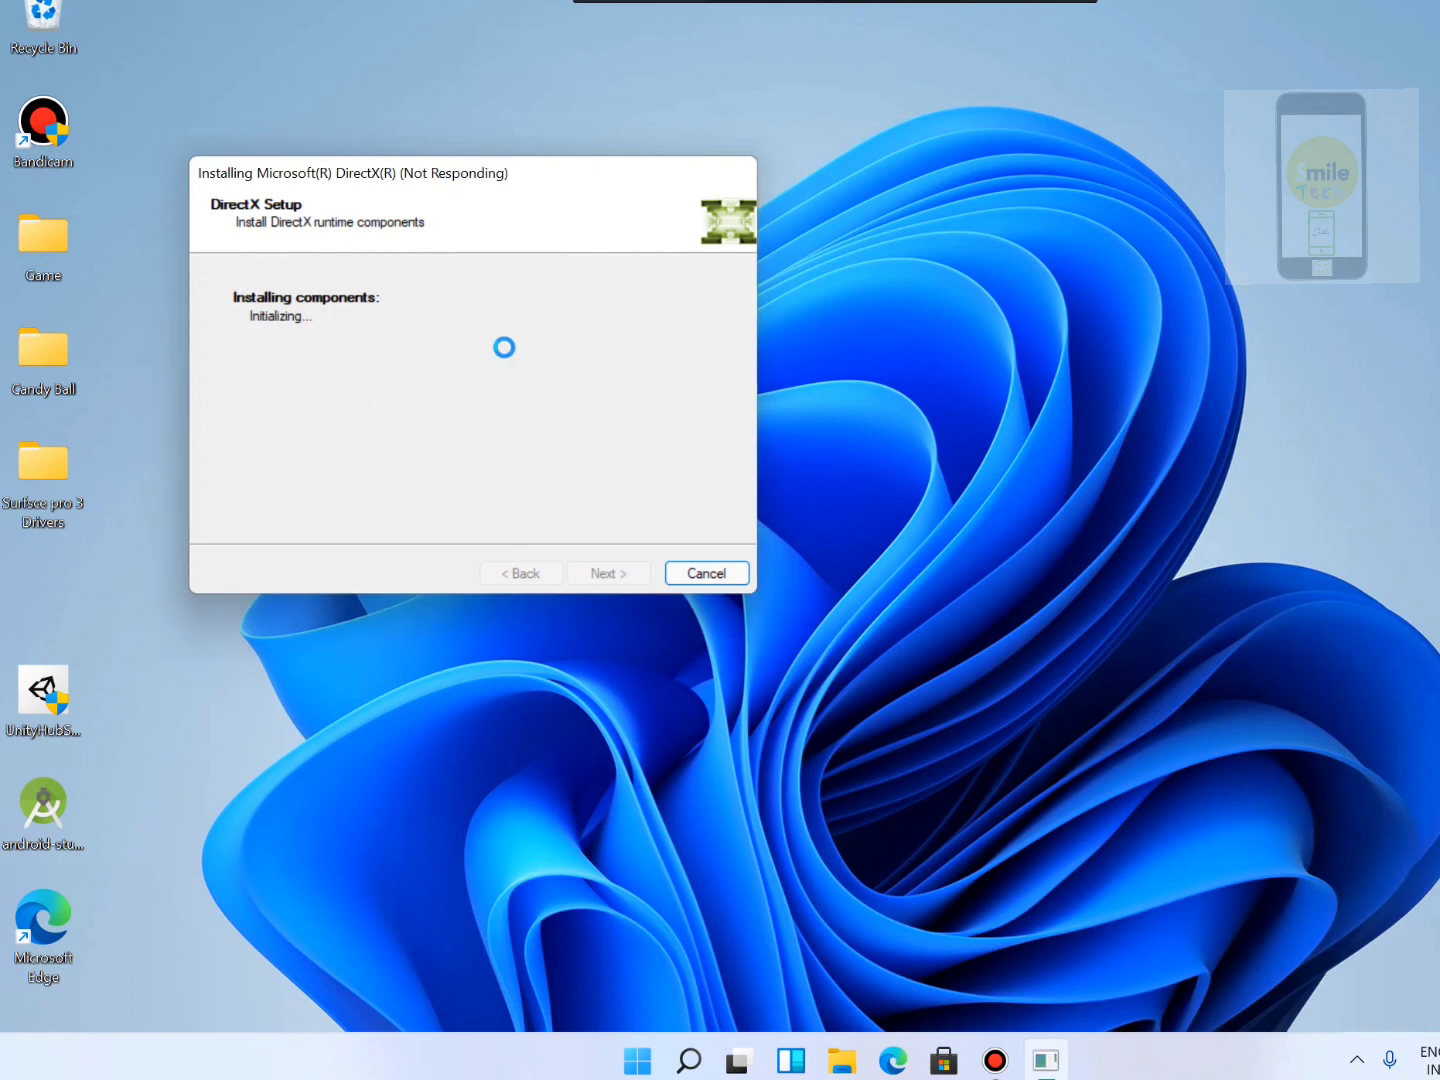
Install the DirectX Runtime Optional Components and finish the setup wizard
{"action": "left_click_drag", "start_coordinate": [548, 182], "coordinate": [994, 277]}
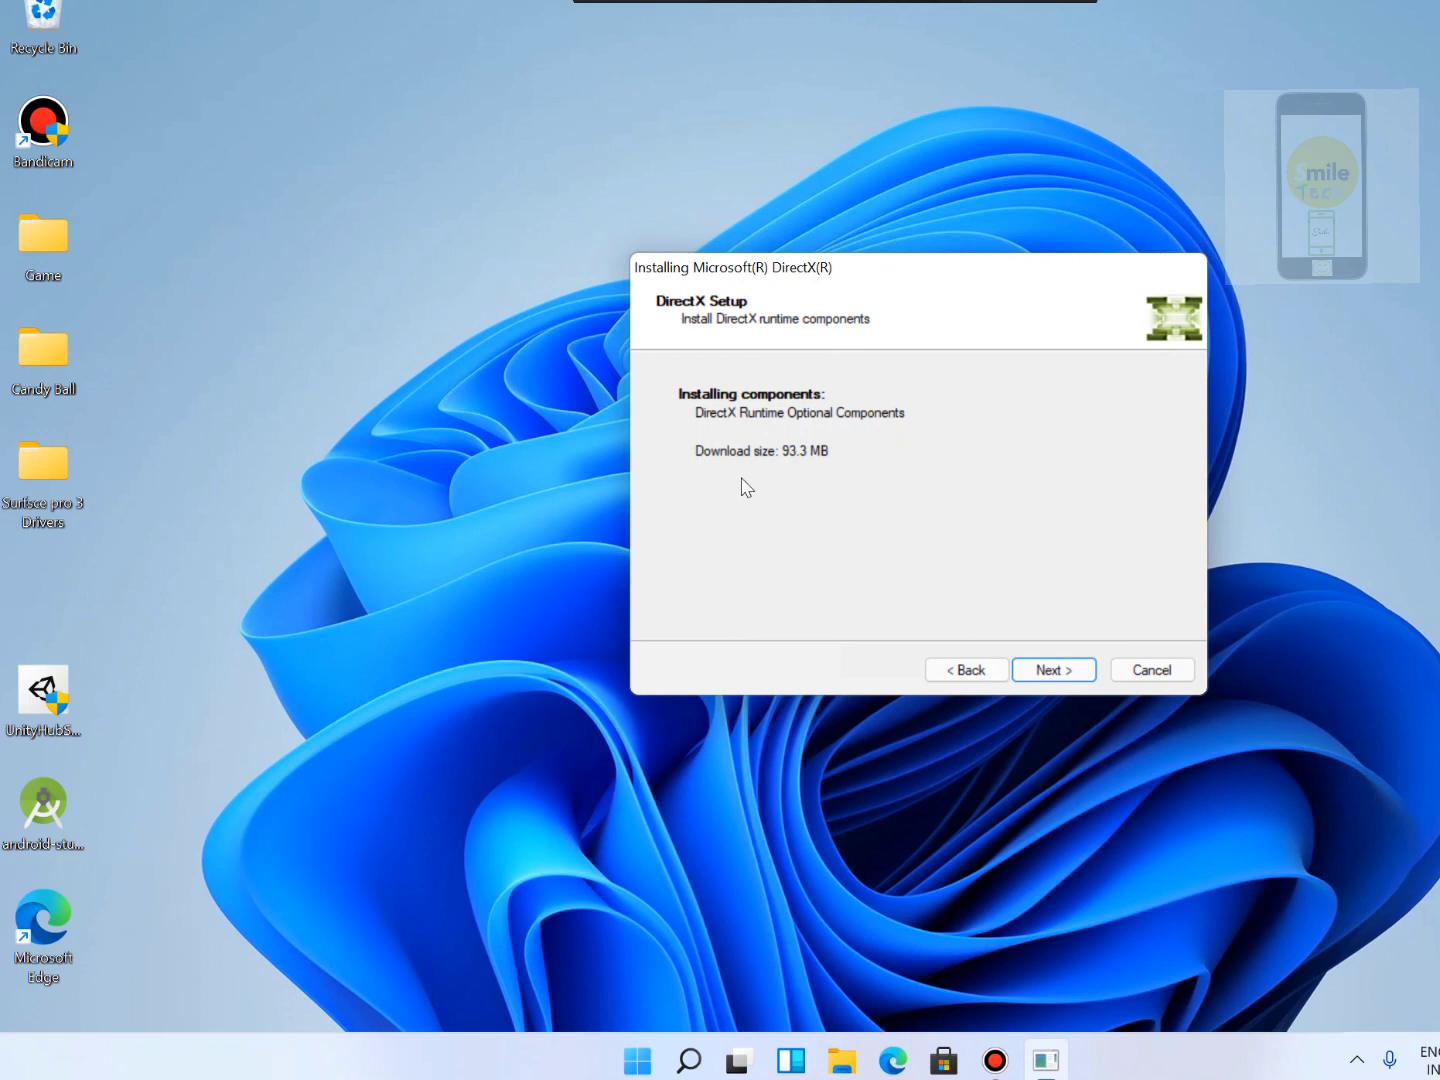
{"action": "left_click", "coordinate": [1045, 677]}
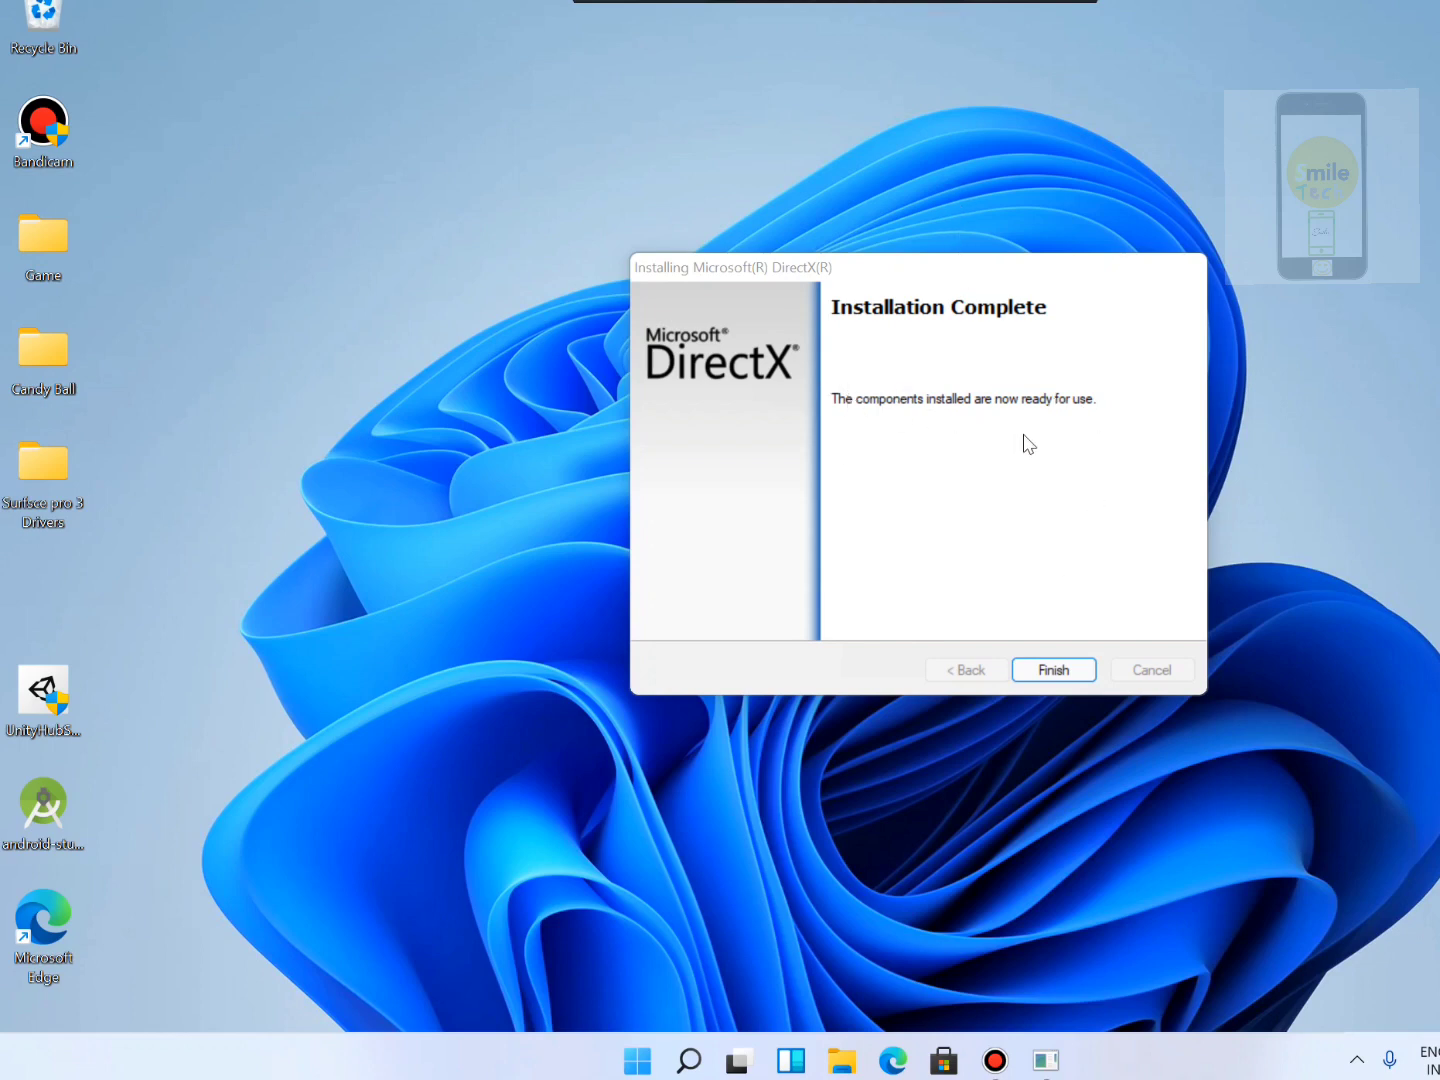
{"action": "left_click", "coordinate": [1058, 671]}
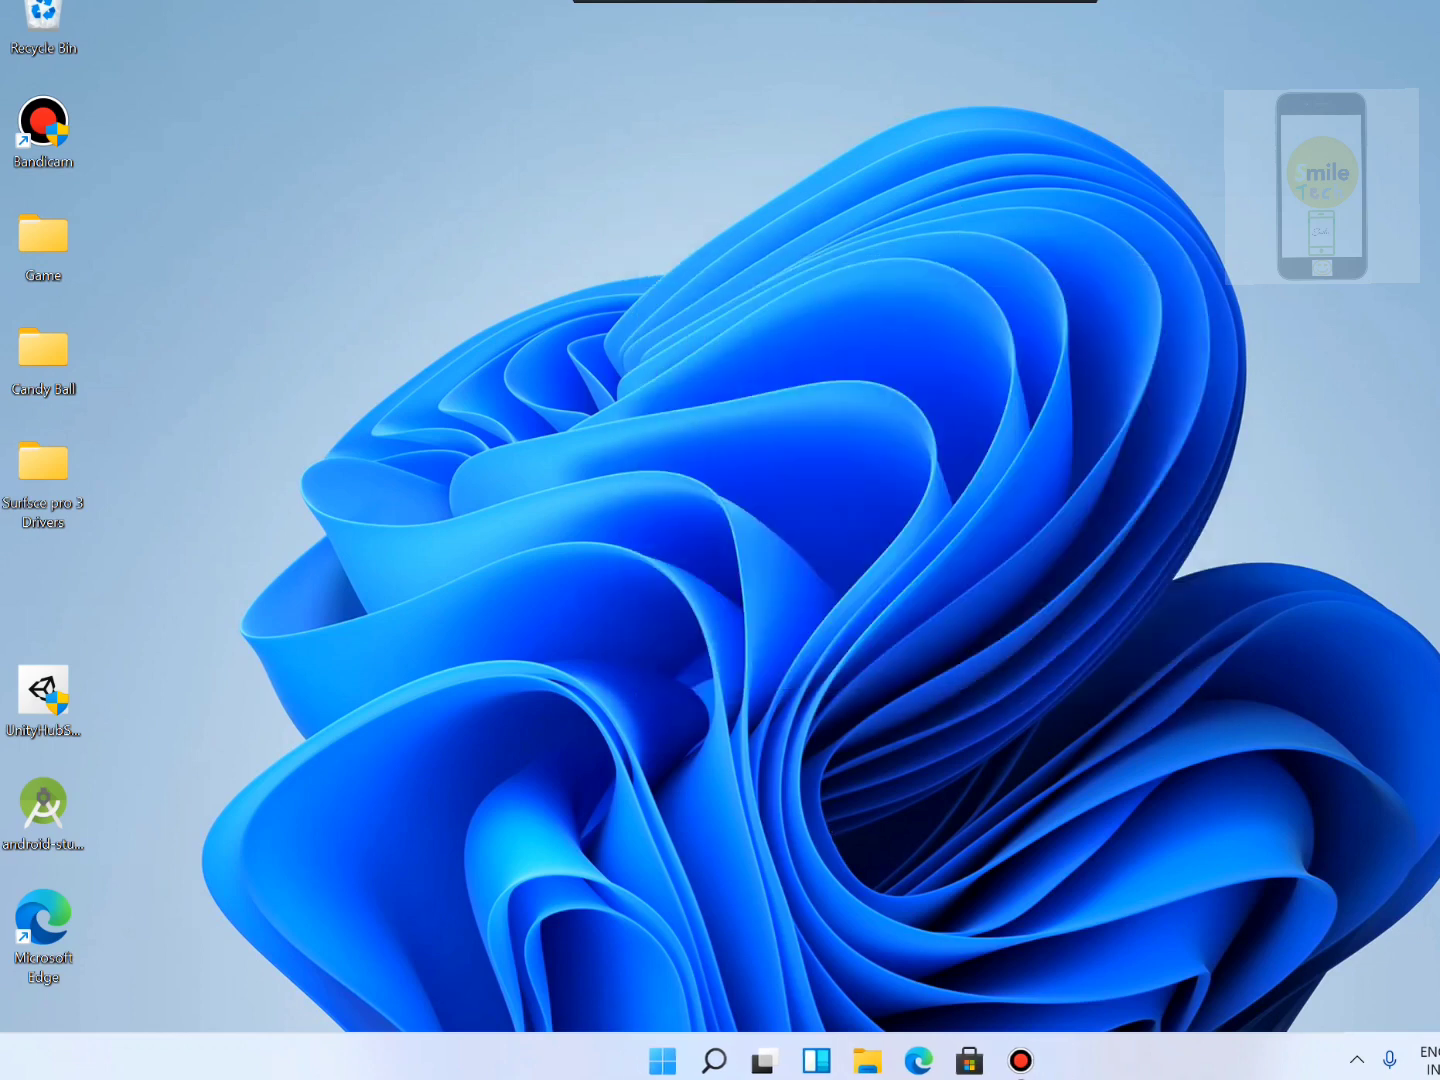
Open Windows search for a new query
{"action": "left_click", "coordinate": [715, 1061]}
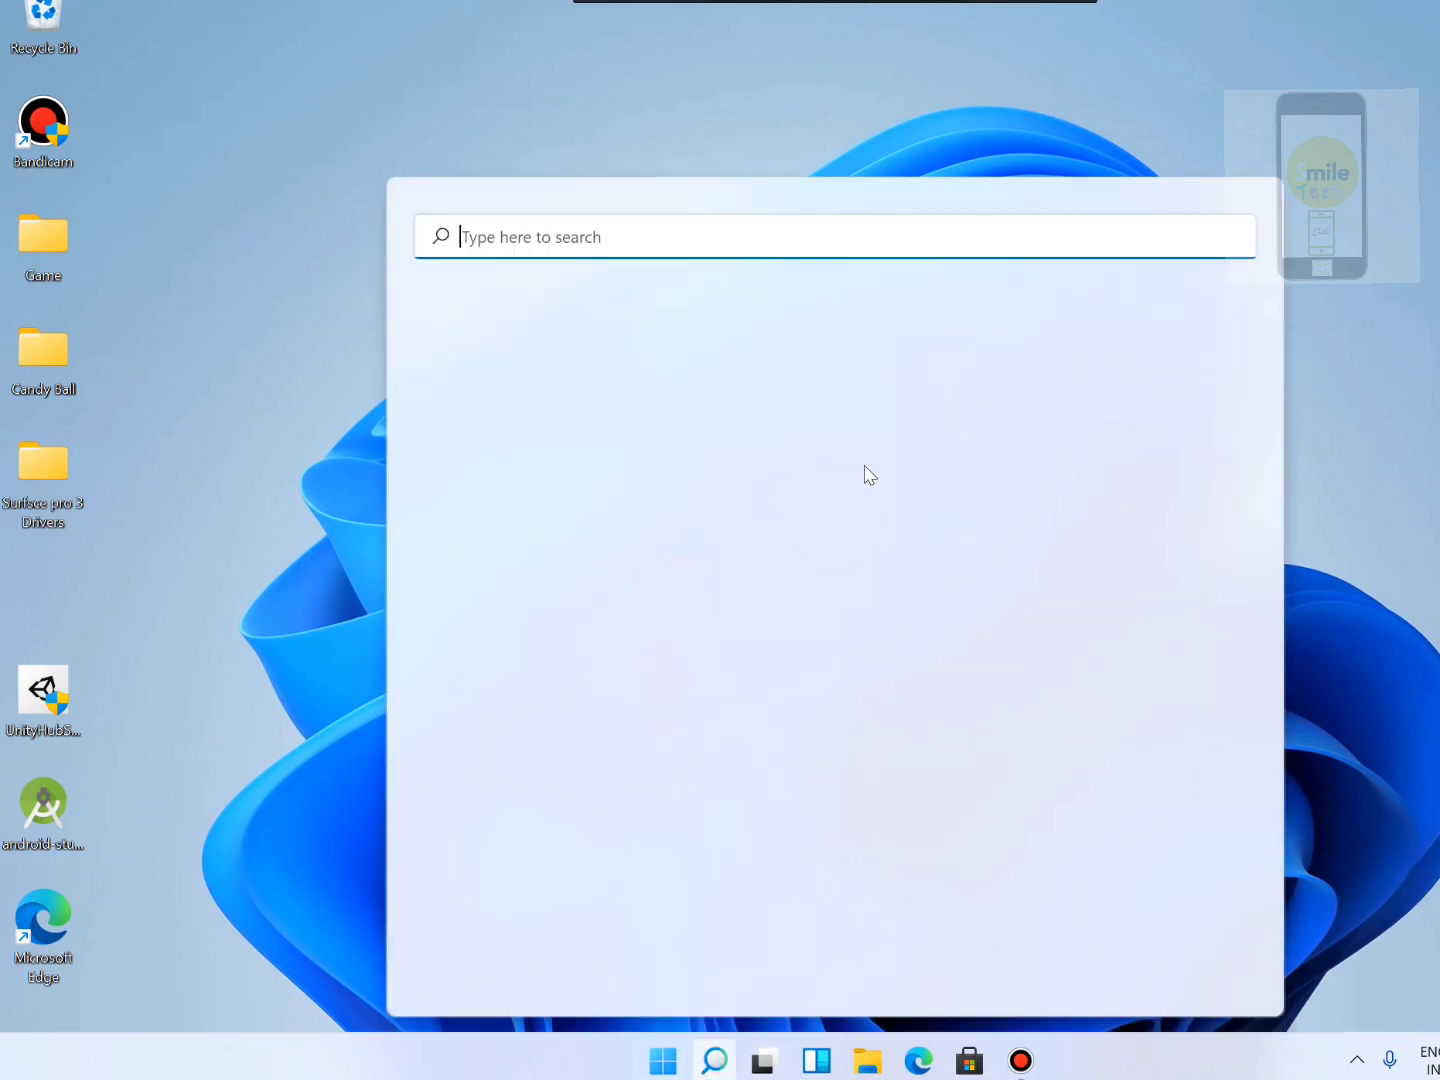
{"action": "left_click", "coordinate": [725, 247]}
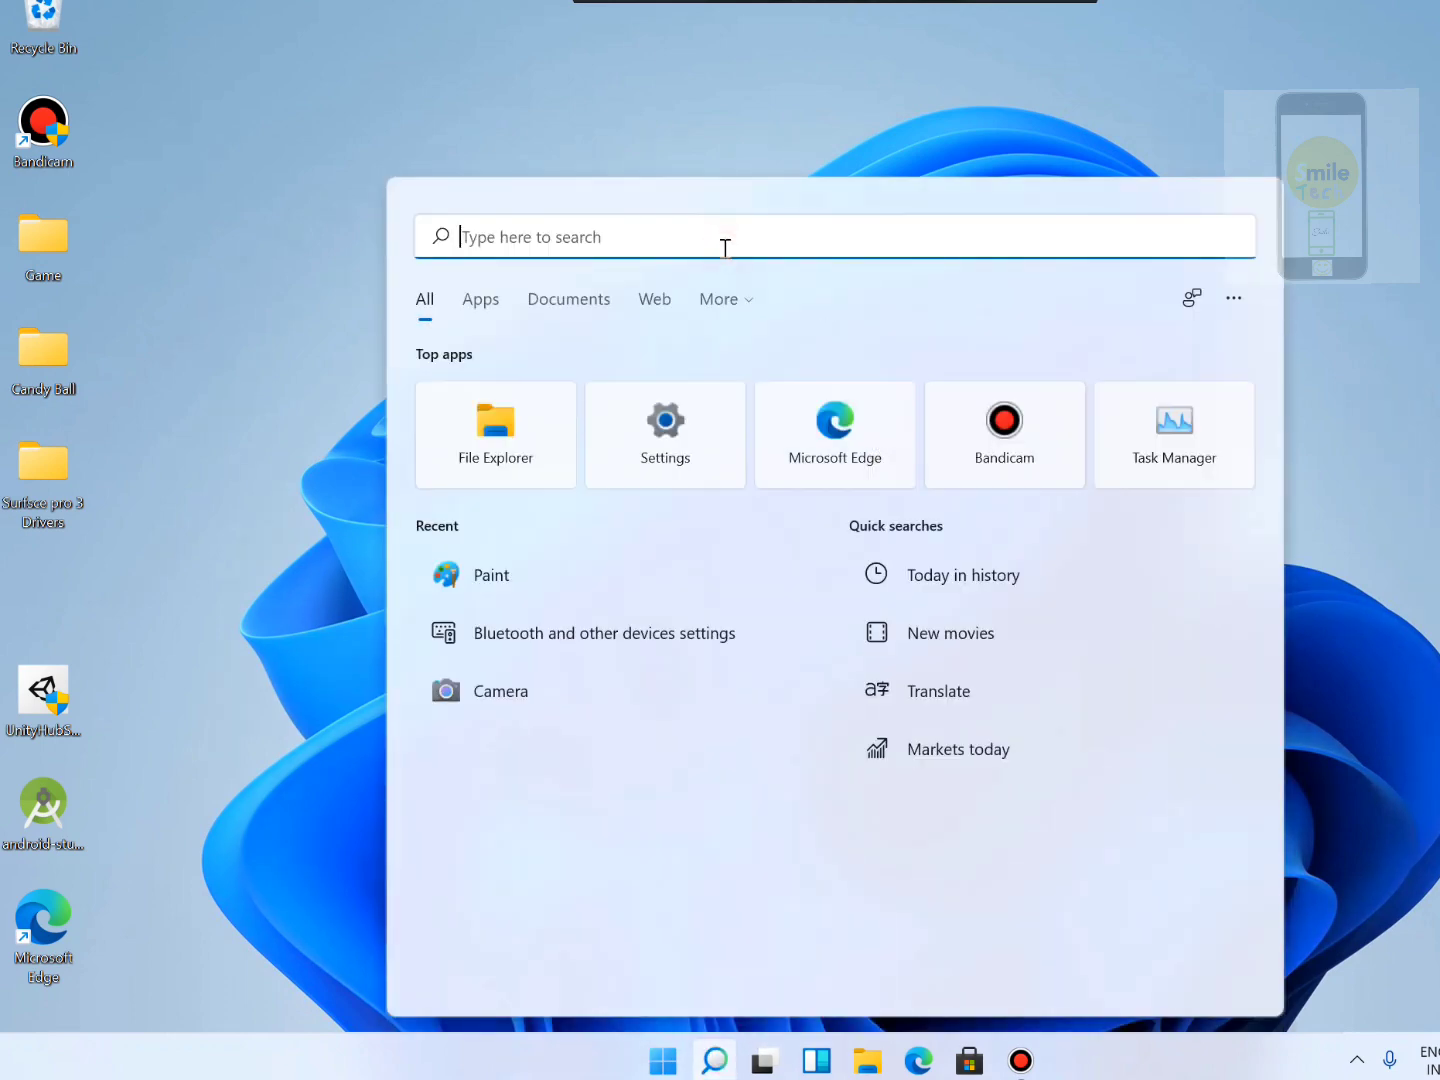
{"action": "type", "text": "direct"}
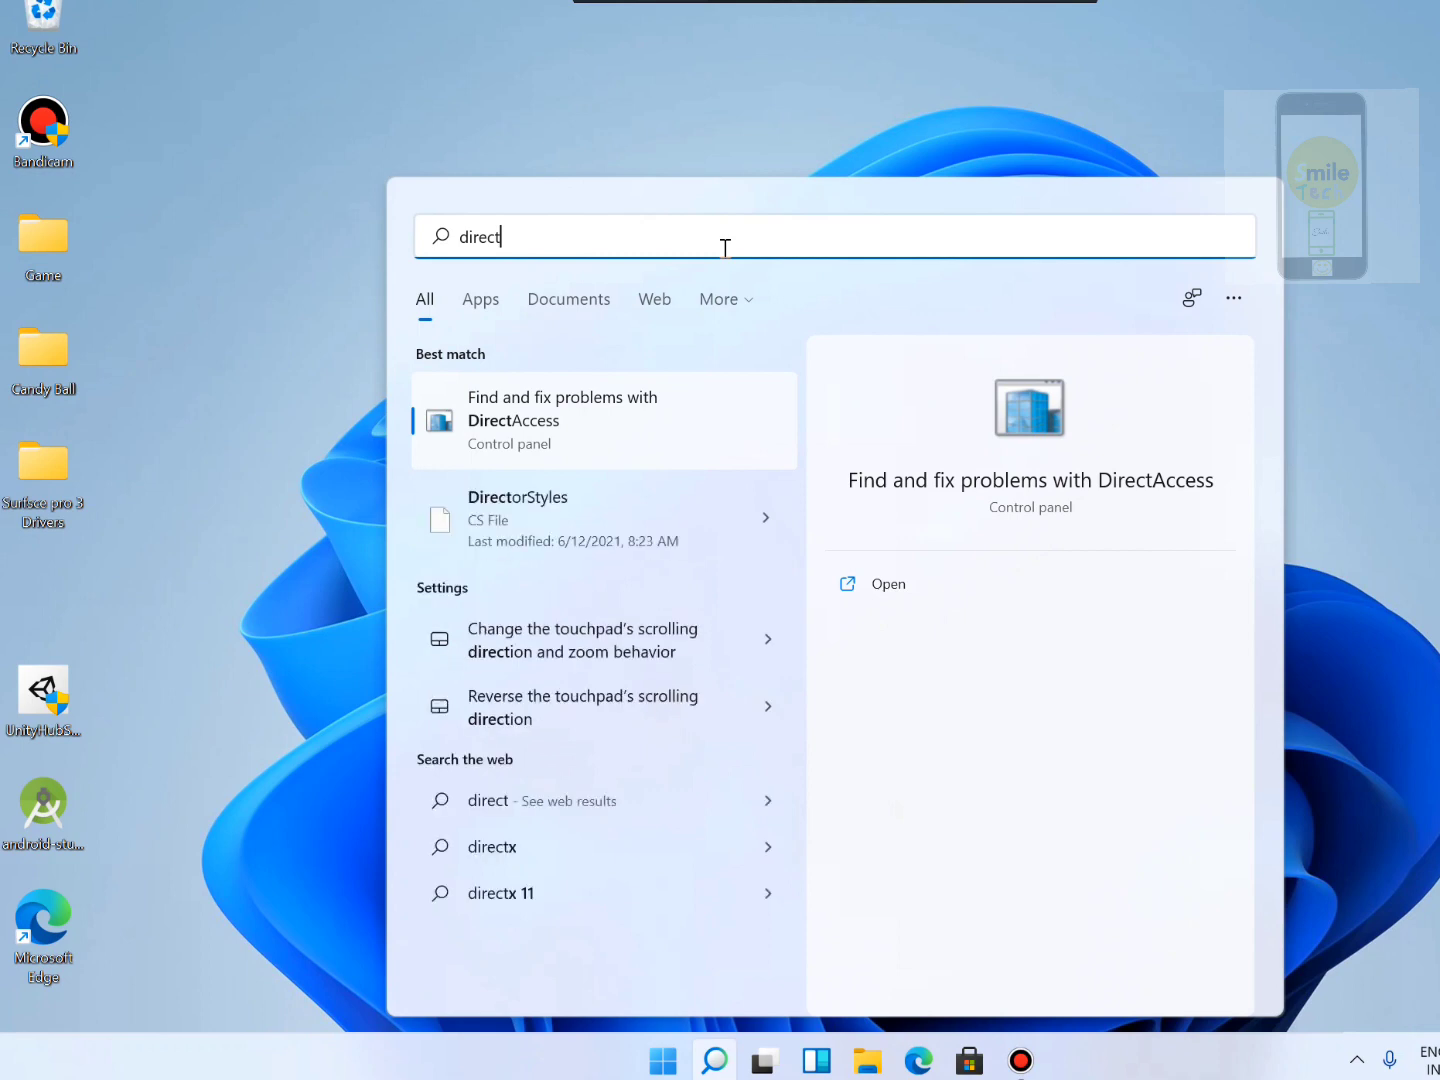
{"action": "key", "text": "BackSpace"}
{"action": "key", "text": "BackSpace"}
{"action": "key", "text": "BackSpace"}
{"action": "key", "text": "BackSpace"}
{"action": "key", "text": "BackSpace"}
{"action": "key", "text": "BackSpace"}
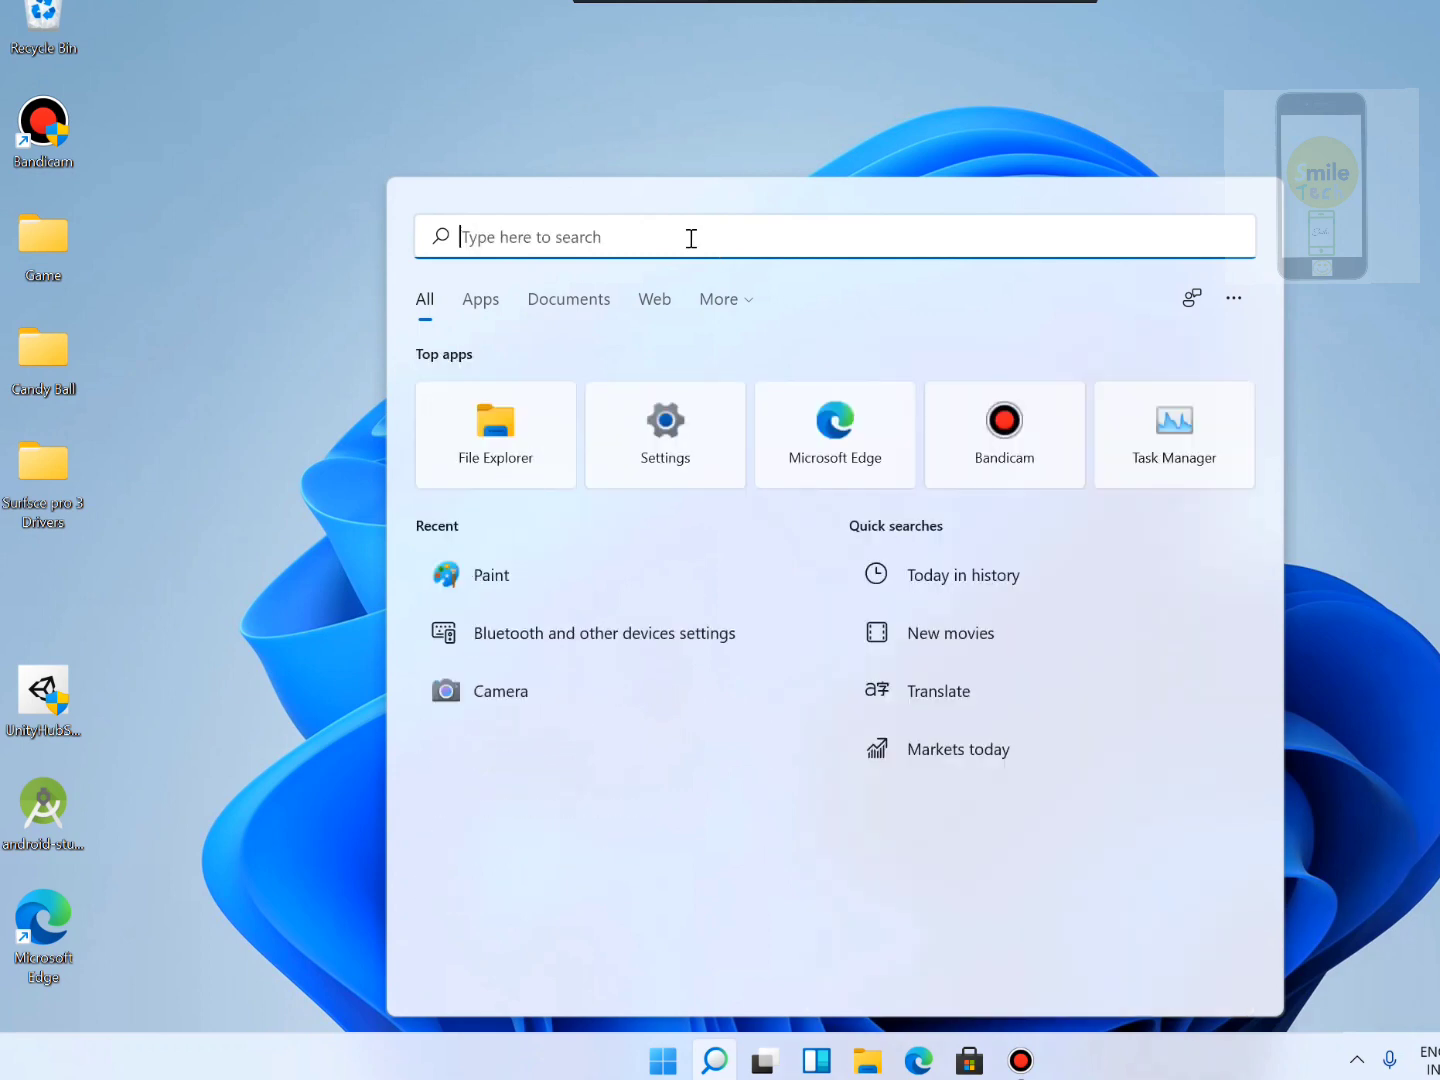
Find dxdiag in the search and run it to reopen the DirectX Diagnostic Tool
{"action": "type", "text": "dxd"}
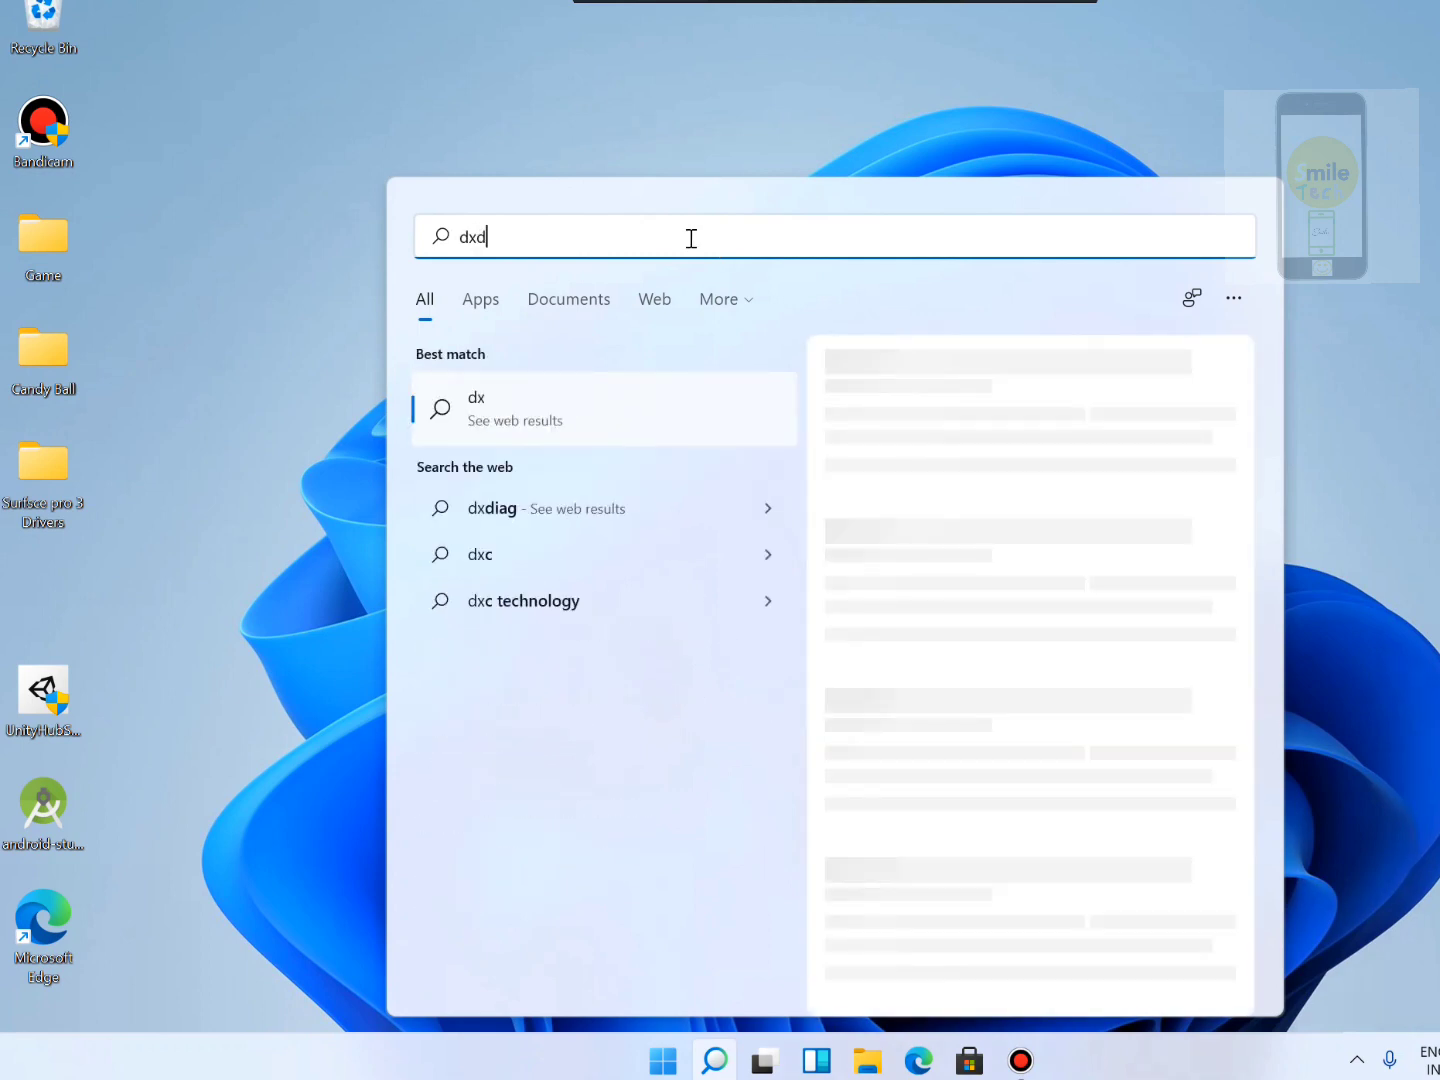
{"action": "type", "text": "iag"}
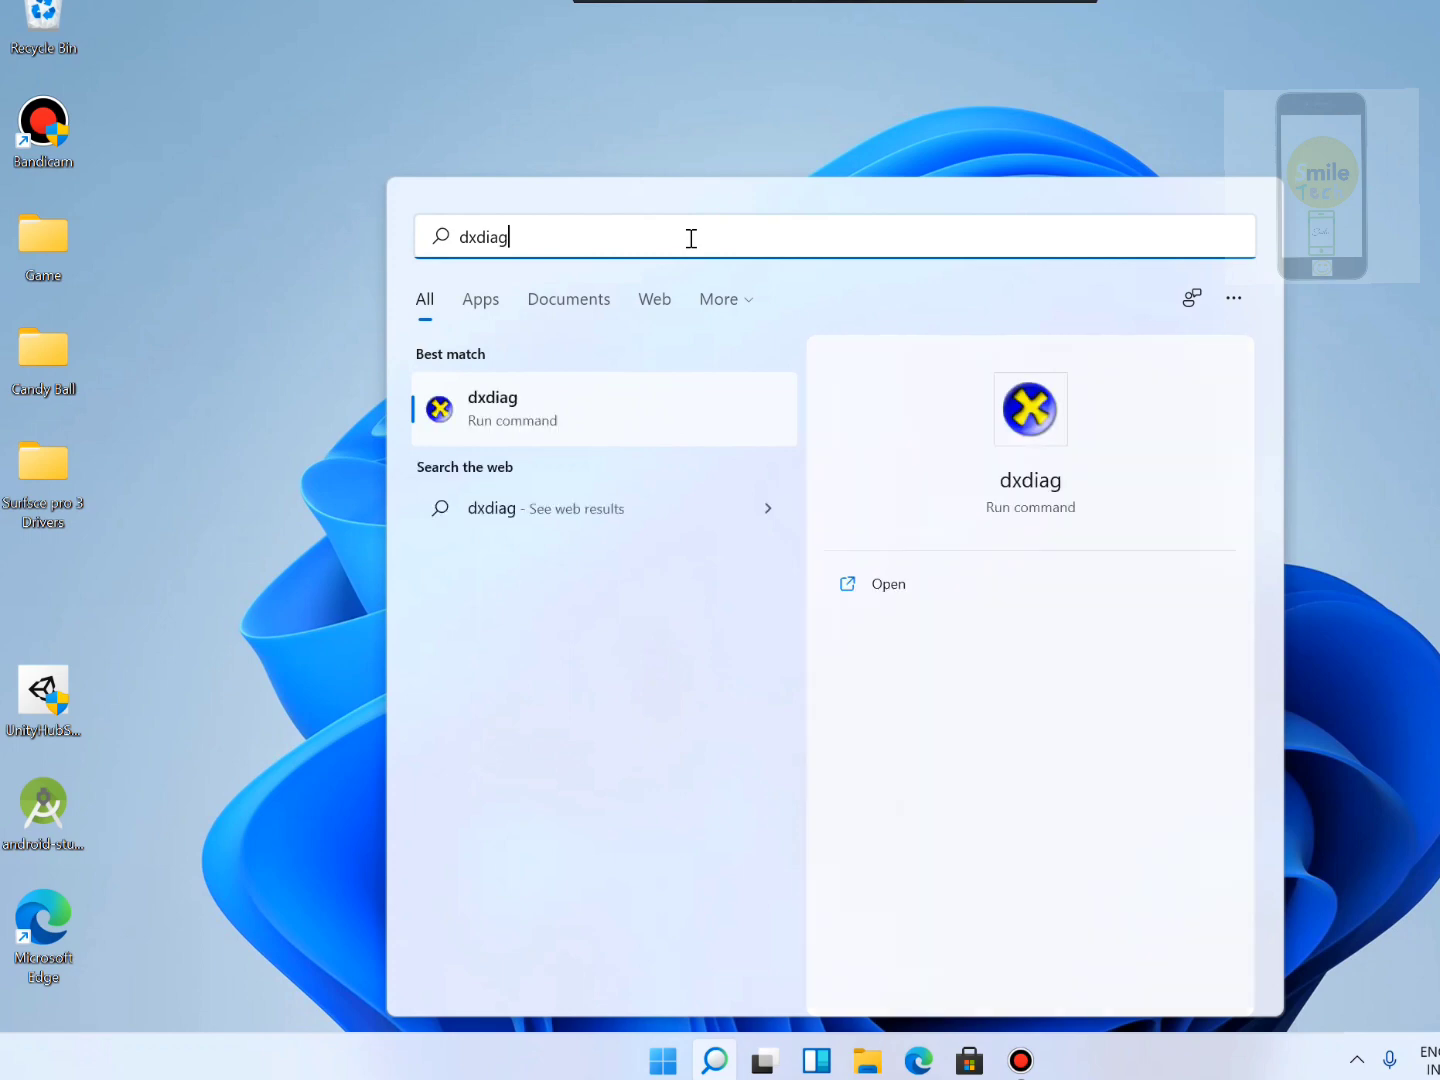
{"action": "key", "text": "Return"}
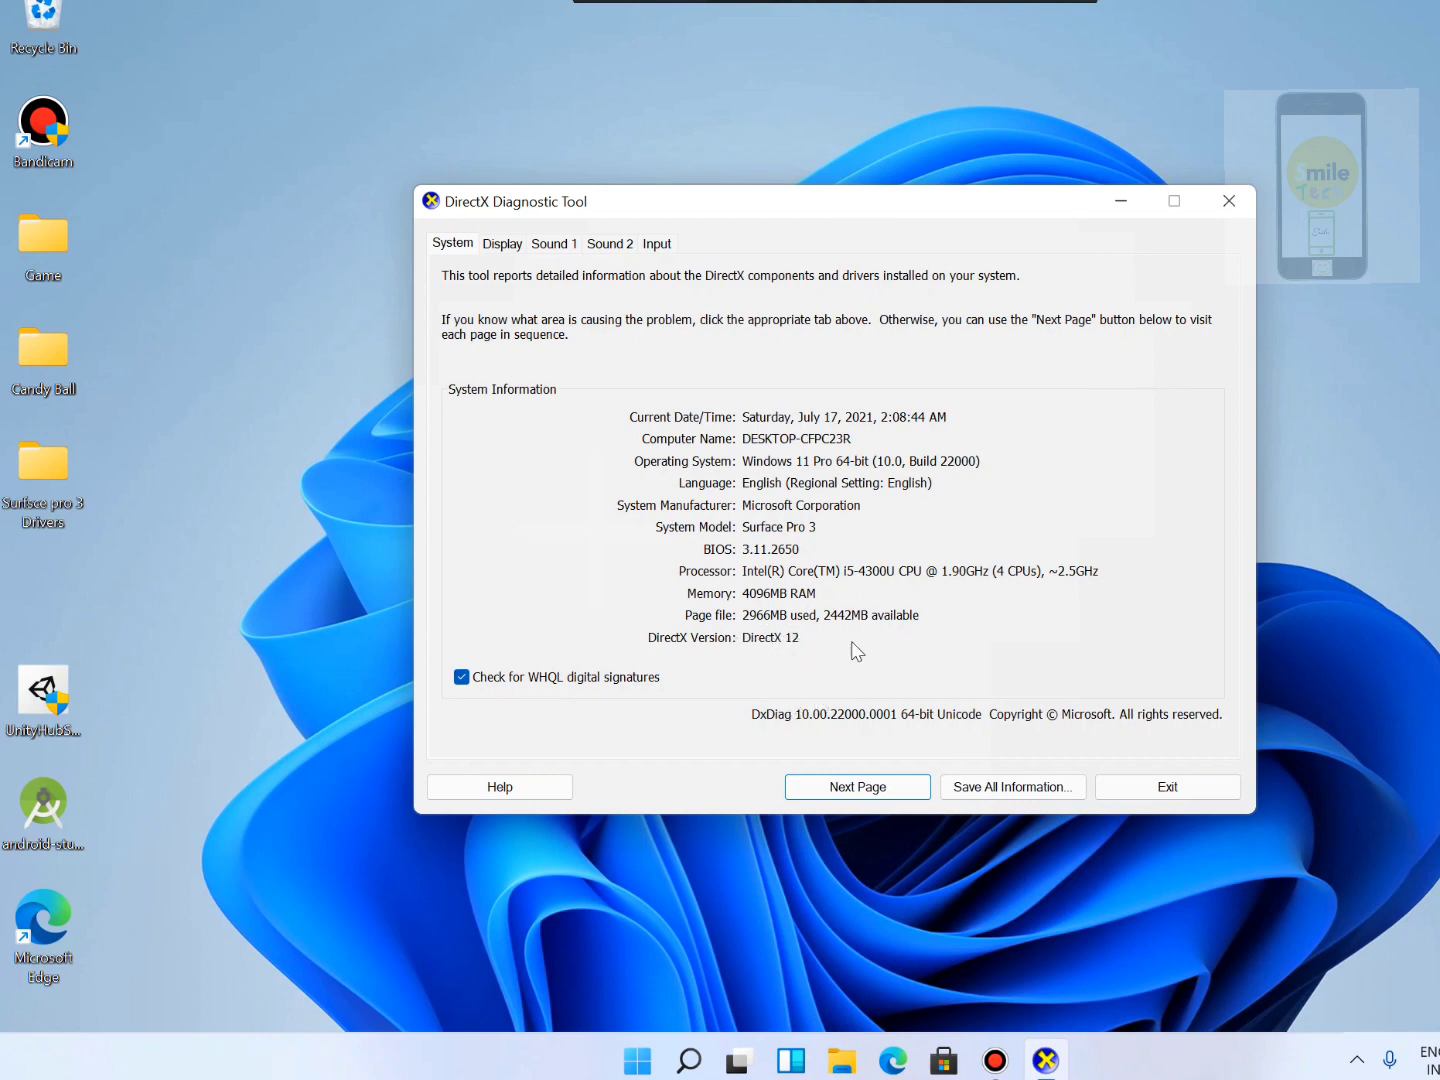
Check the display details and DirectX version in the diagnostic tool, then exit it
{"action": "left_click", "coordinate": [496, 243]}
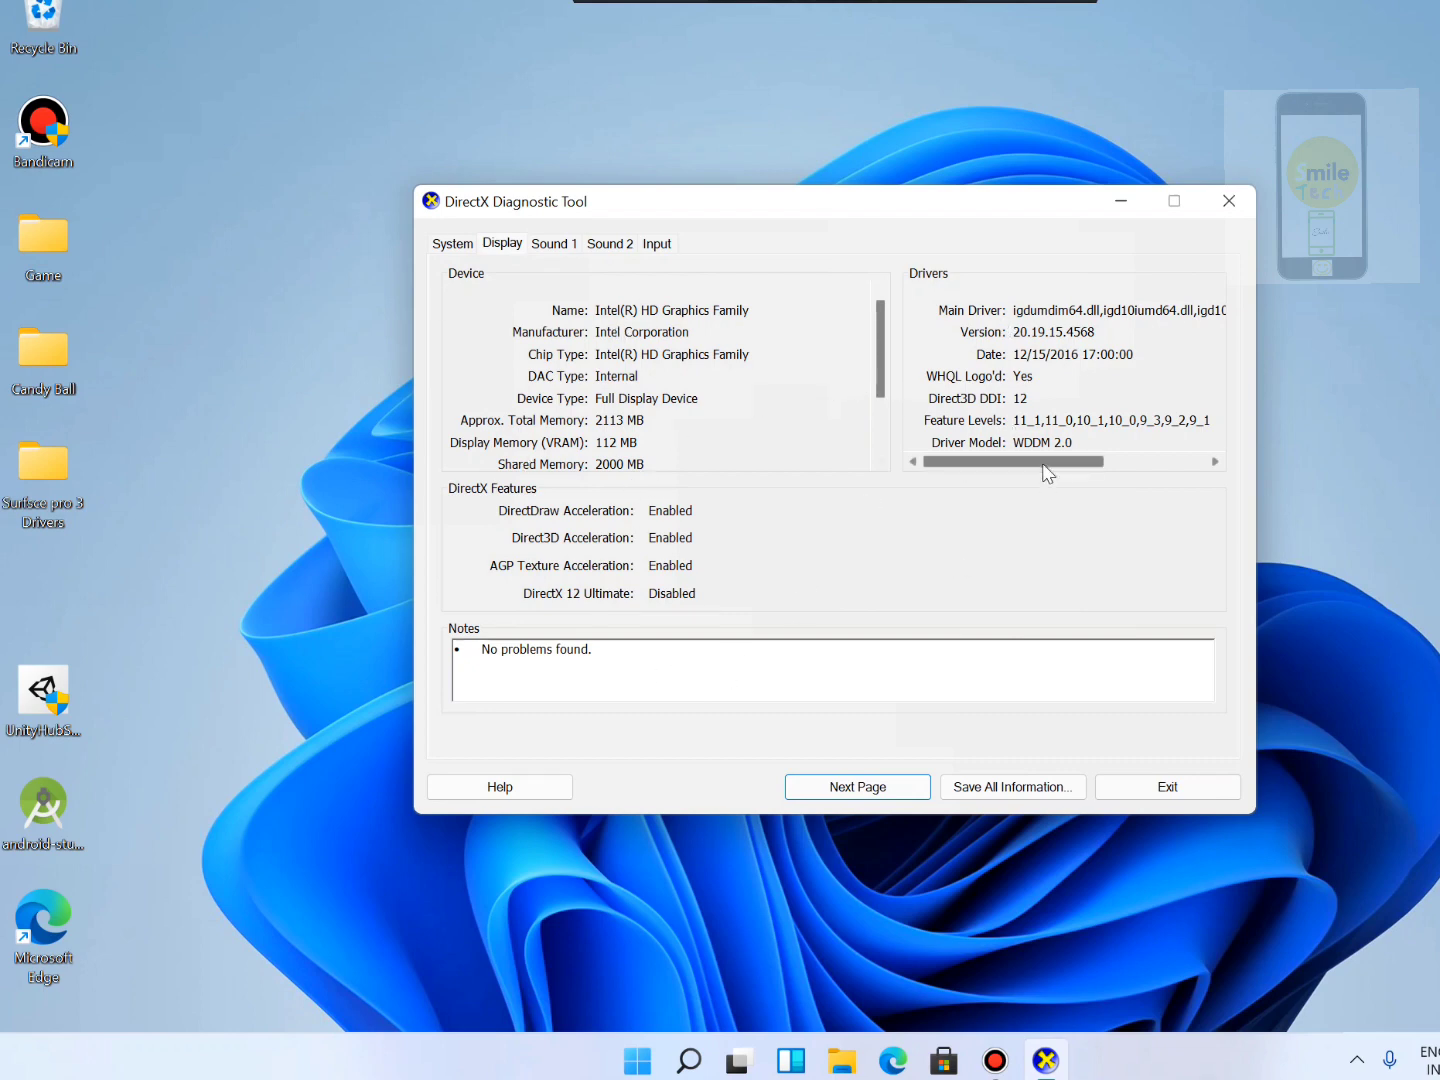
{"action": "left_click_drag", "start_coordinate": [1045, 464], "coordinate": [1003, 458]}
{"action": "left_click", "coordinate": [455, 244]}
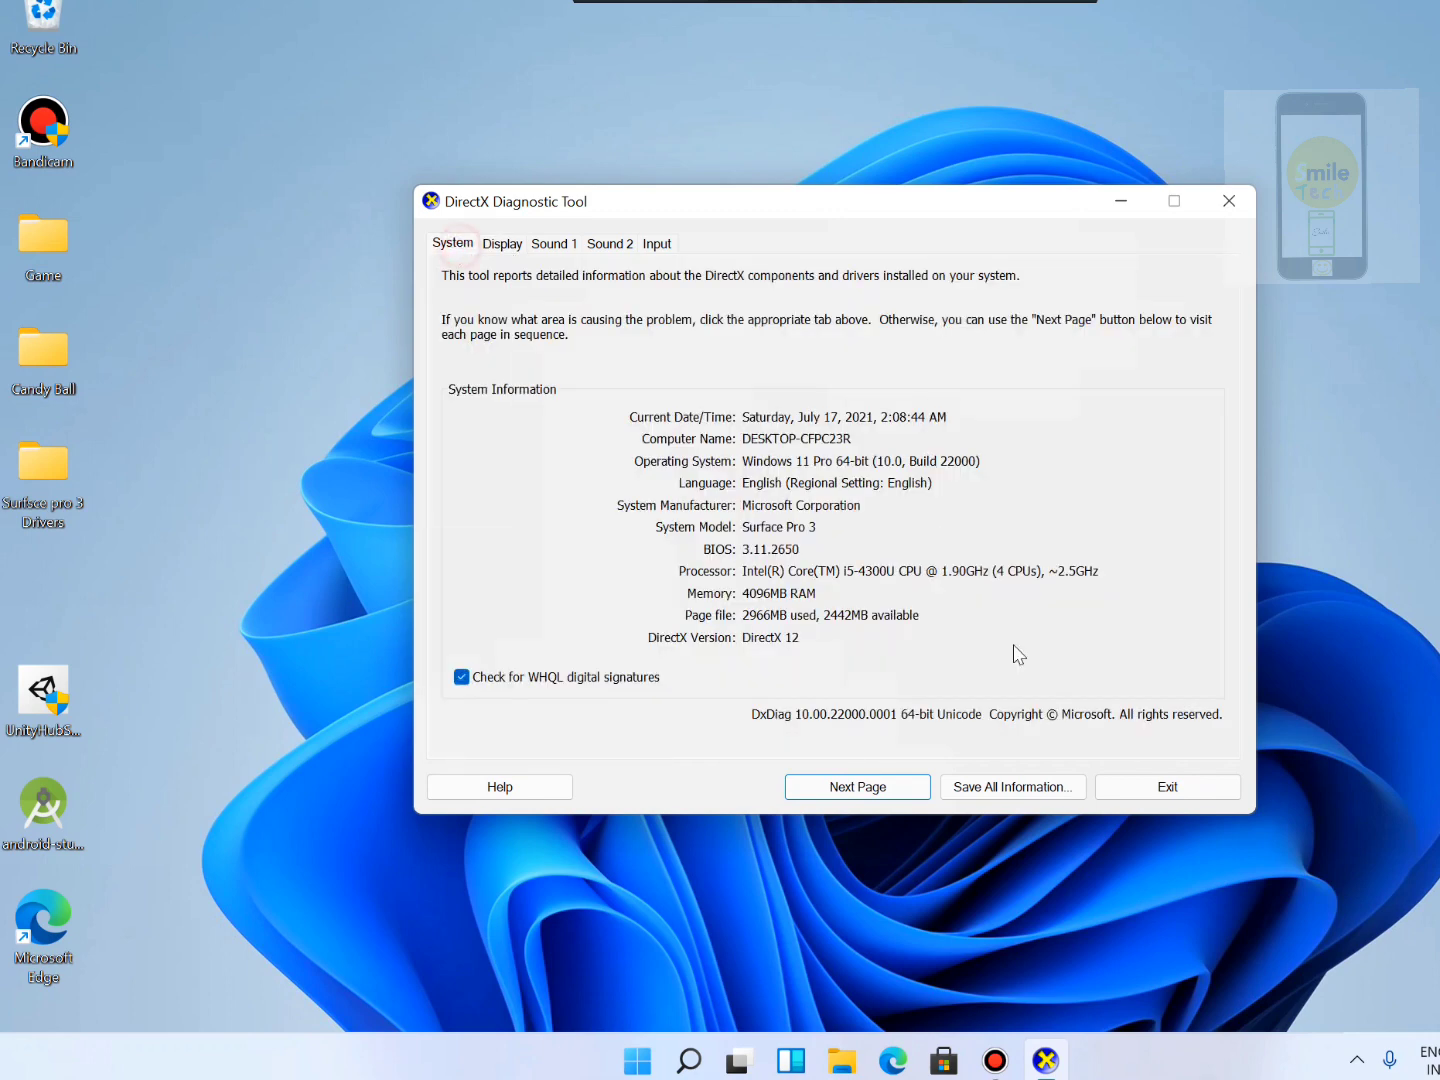
{"action": "left_click", "coordinate": [1117, 788]}
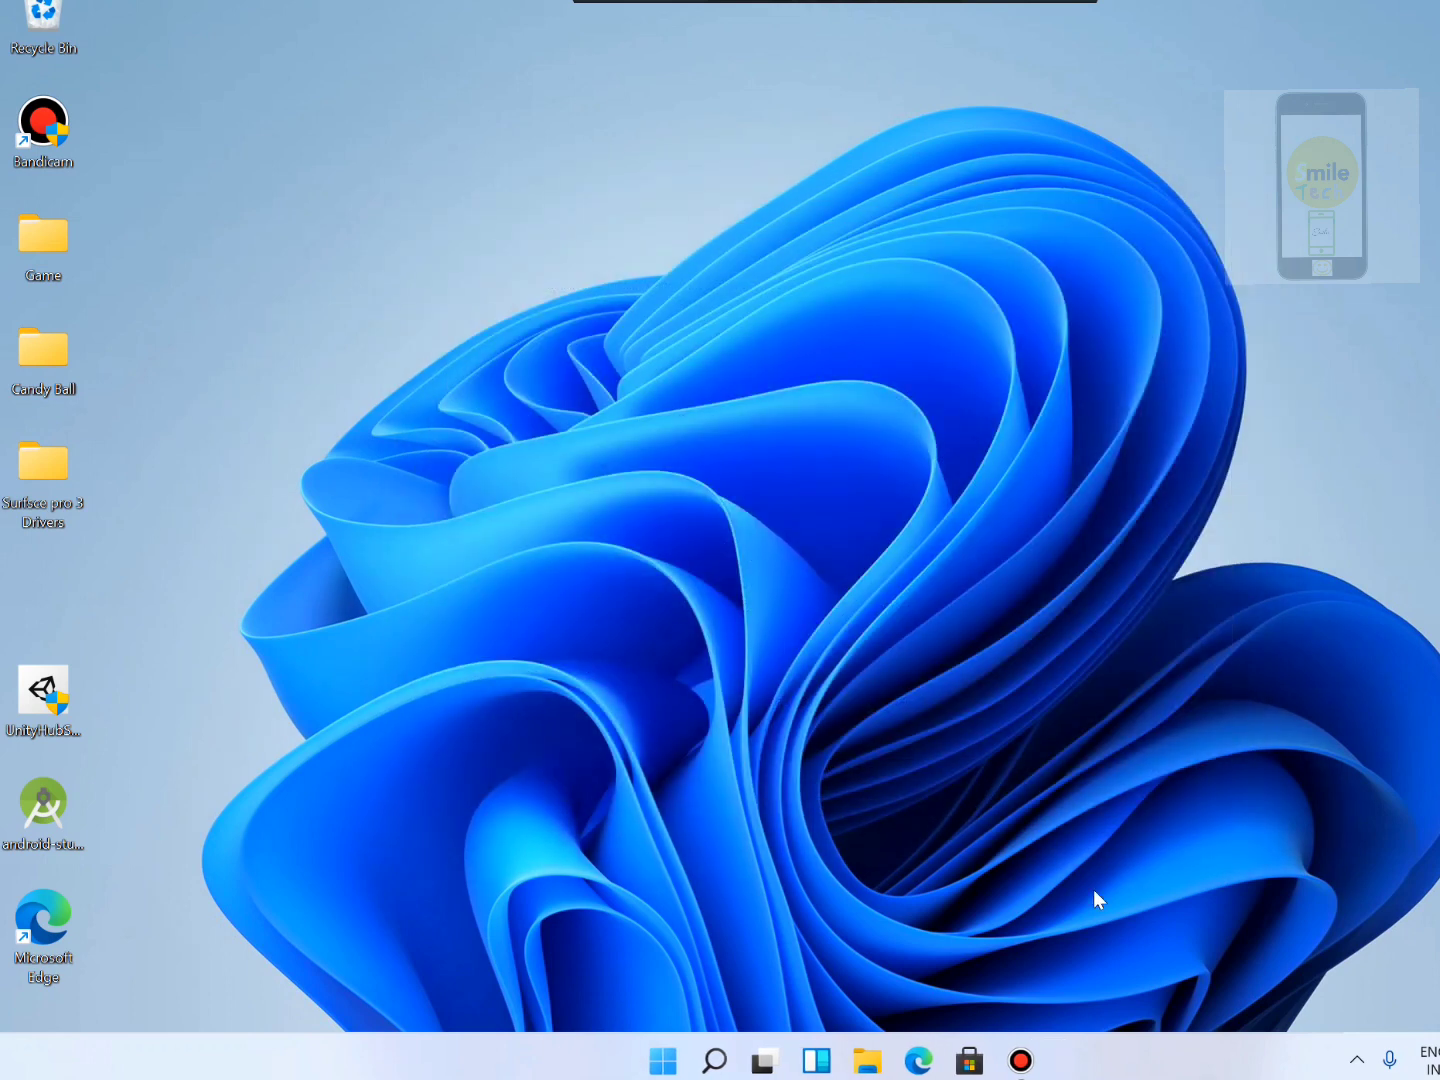